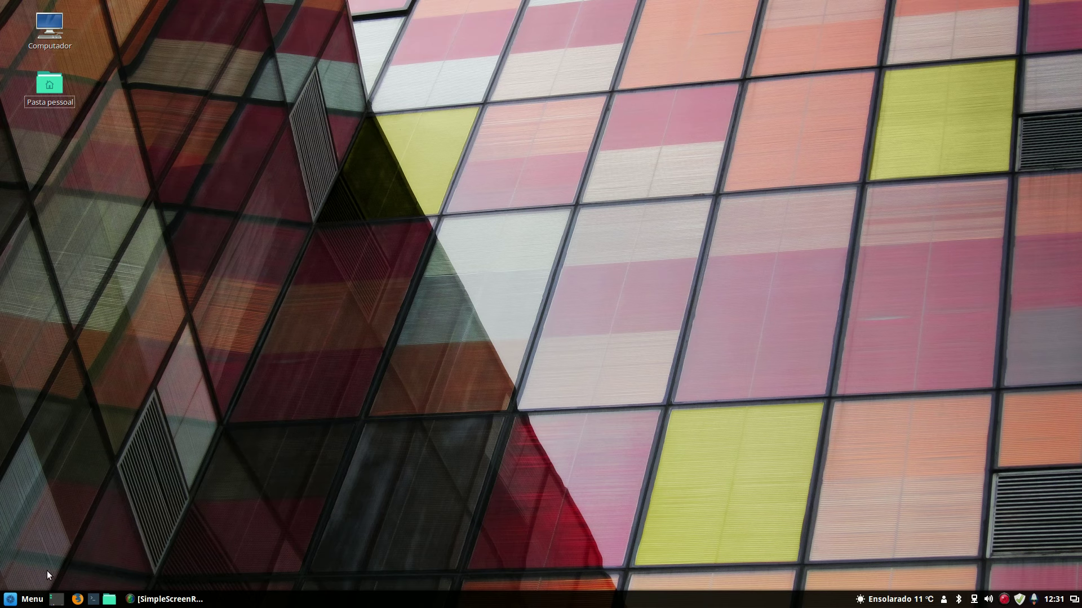
# - Open the system settings, examine Informações do sistema under Equipamento, and close the settings
pyautogui.click(32, 600)
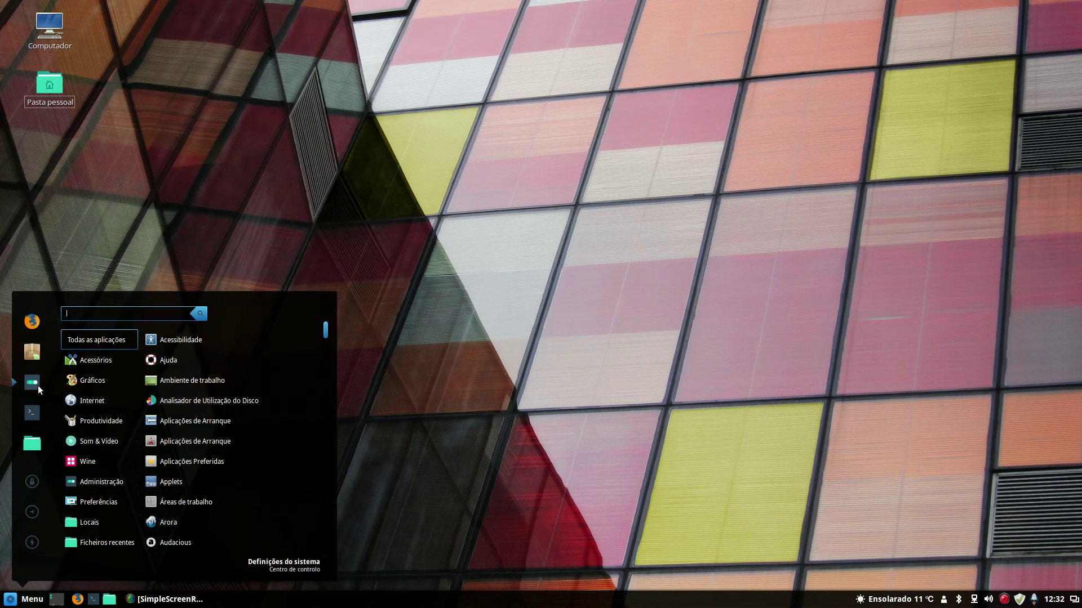
pyautogui.click(37, 385)
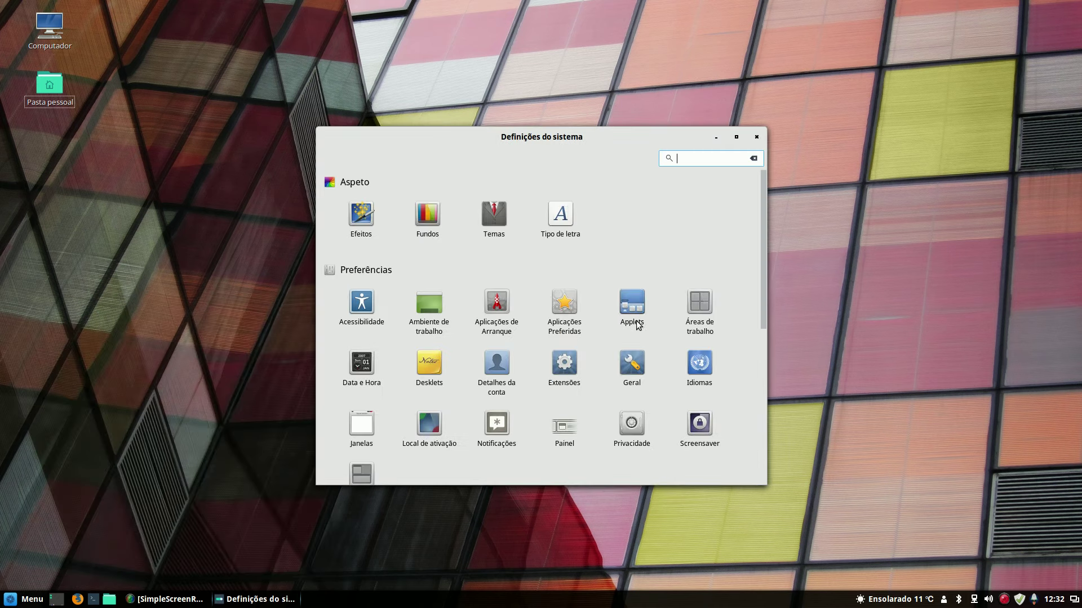
pyautogui.scroll(-5, 636, 330)
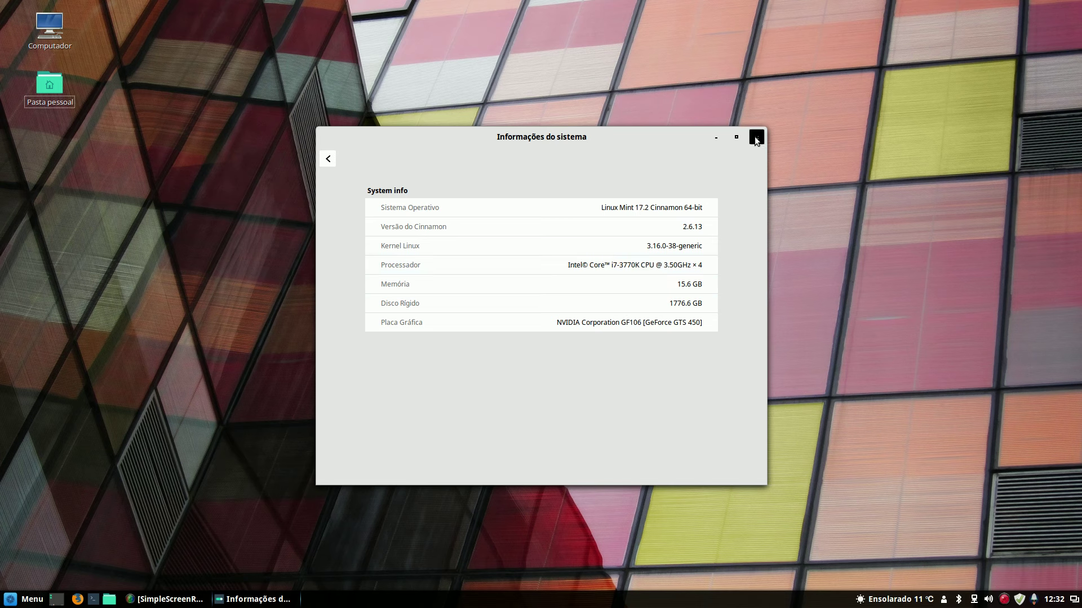
pyautogui.click(330, 160)
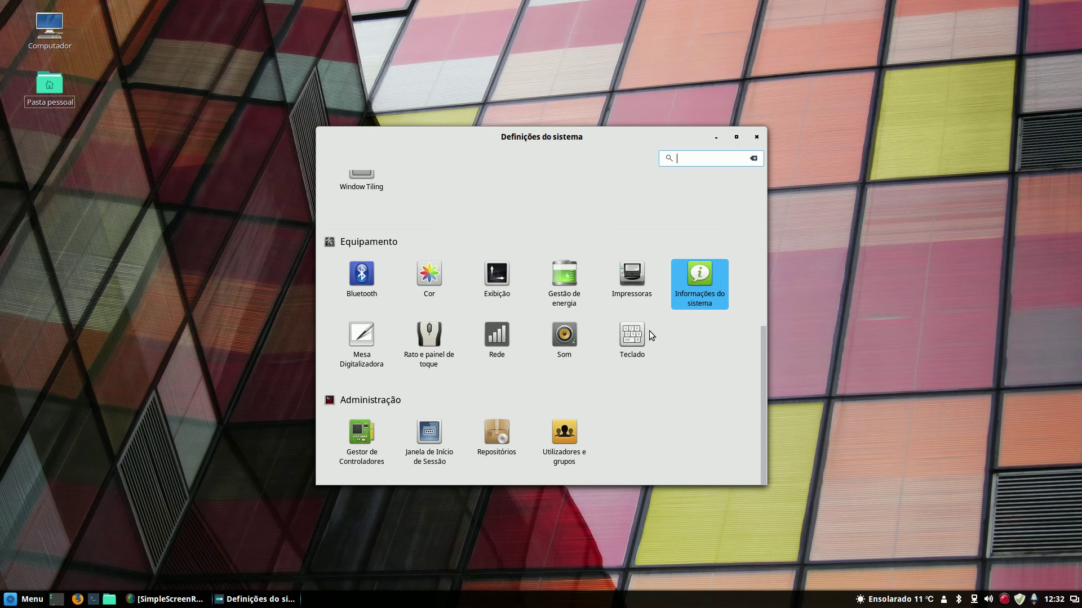
pyautogui.scroll(1, 649, 330)
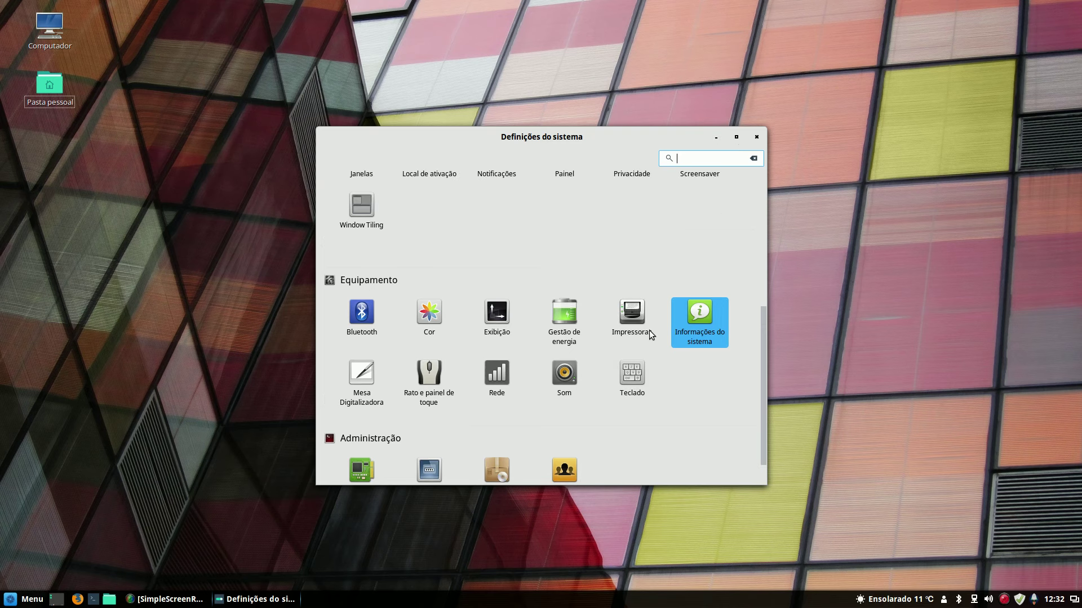
pyautogui.click(757, 138)
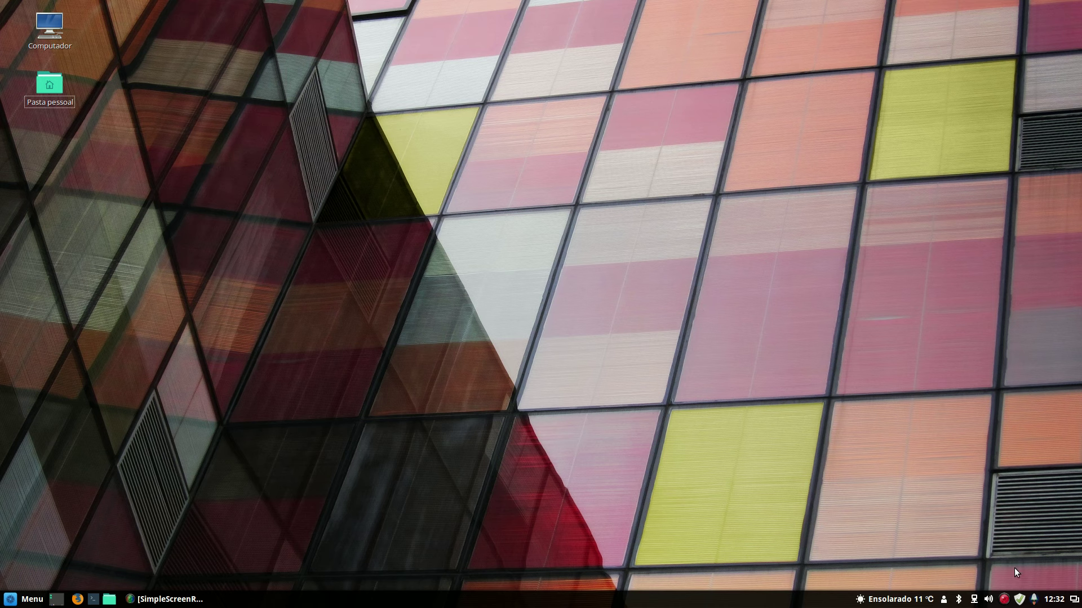
# - Open the Gestor de Atualizações
pyautogui.click(1015, 600)
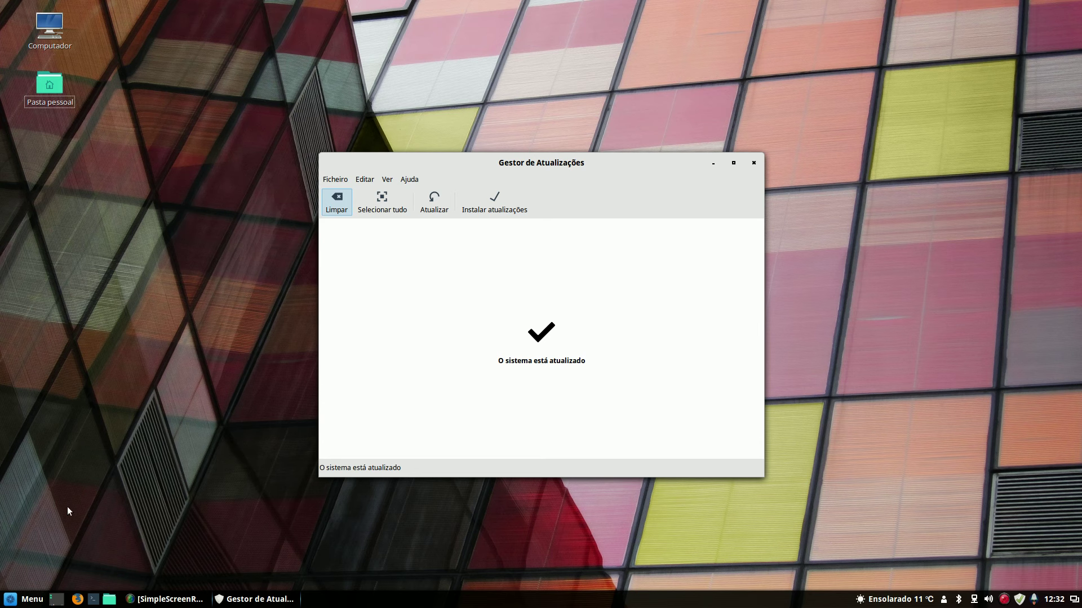
pyautogui.click(32, 600)
pyautogui.click(29, 383)
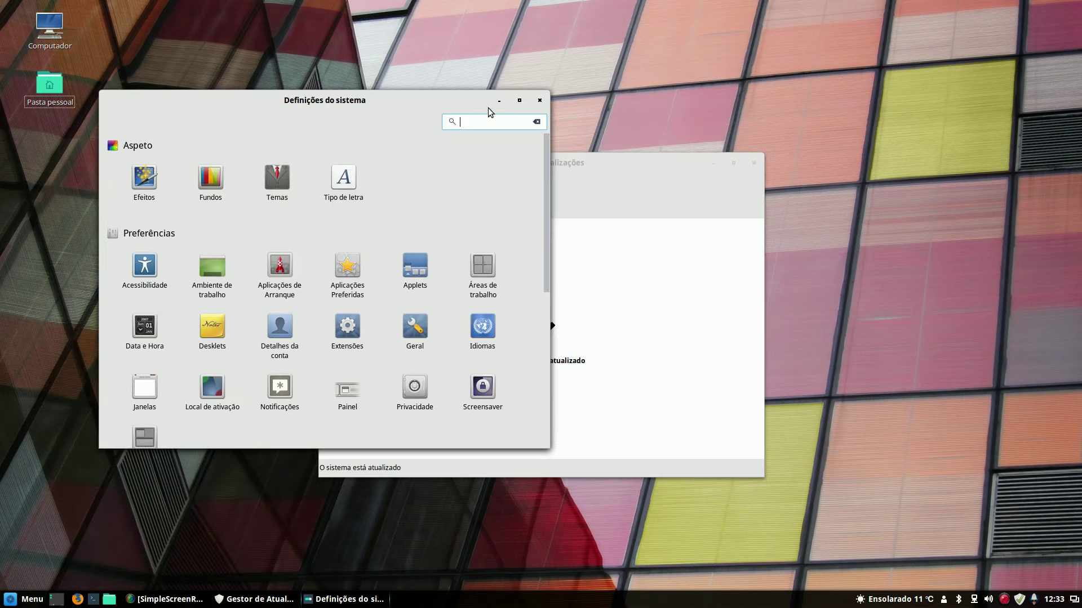
pyautogui.click(538, 100)
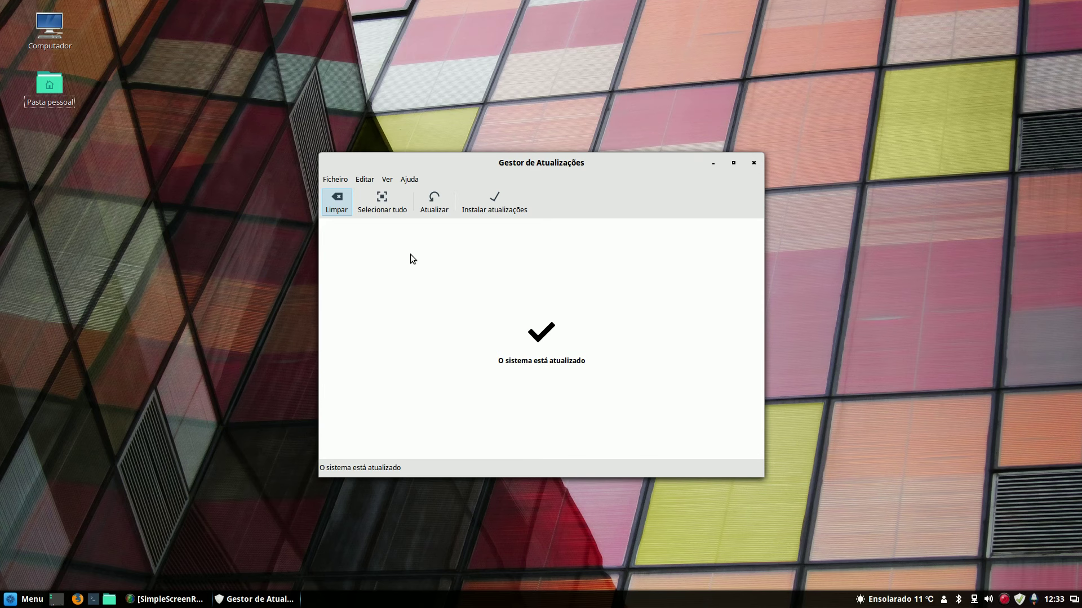
# - Open the update manager's preferences, review the general options and update levels, and place the two windows side by side
pyautogui.click(364, 180)
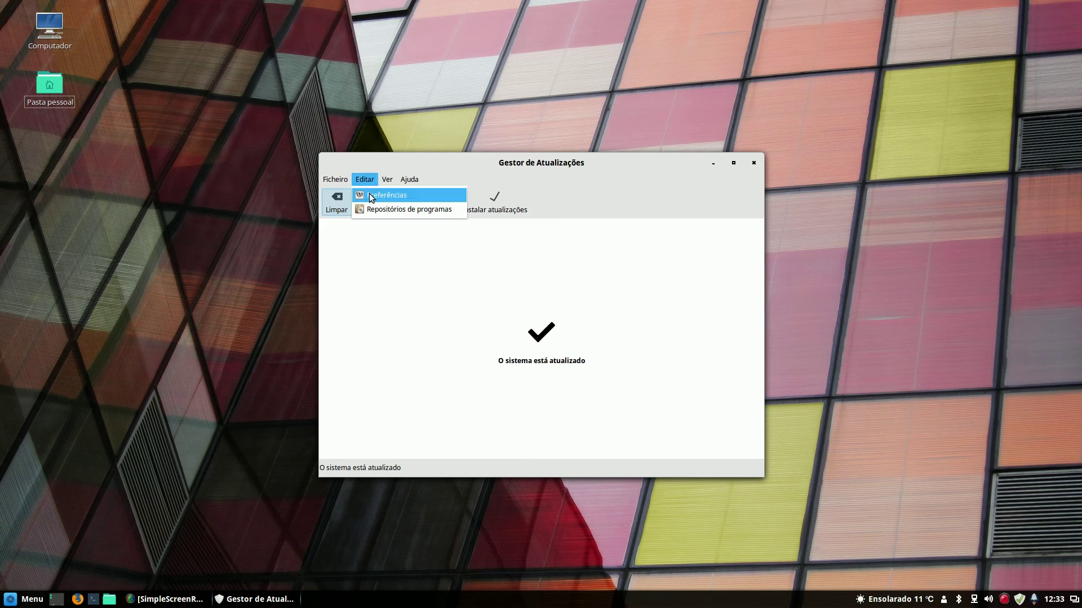
pyautogui.click(372, 196)
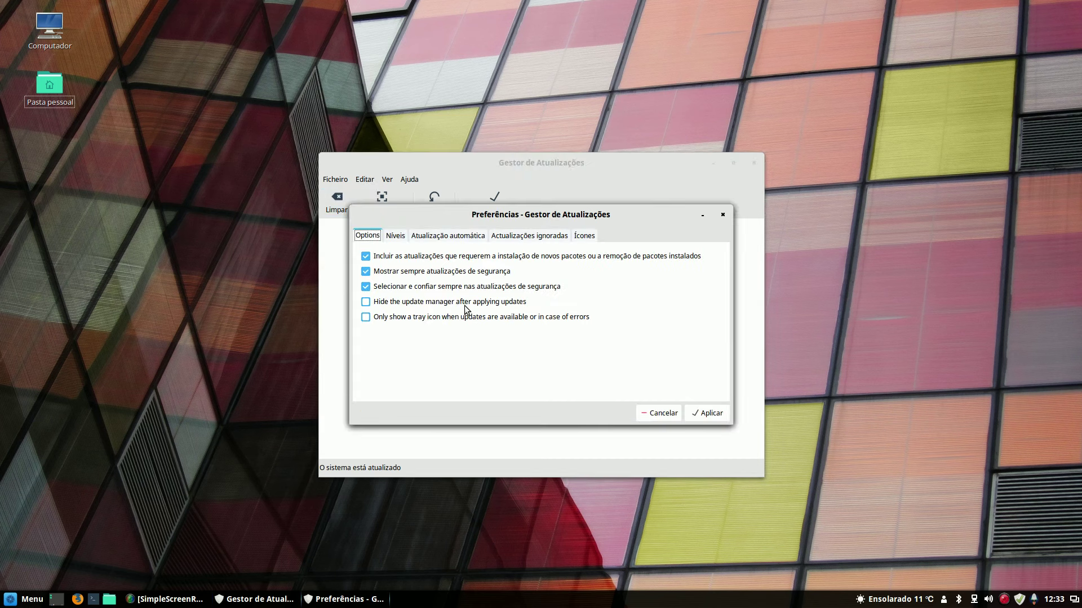
pyautogui.click(397, 237)
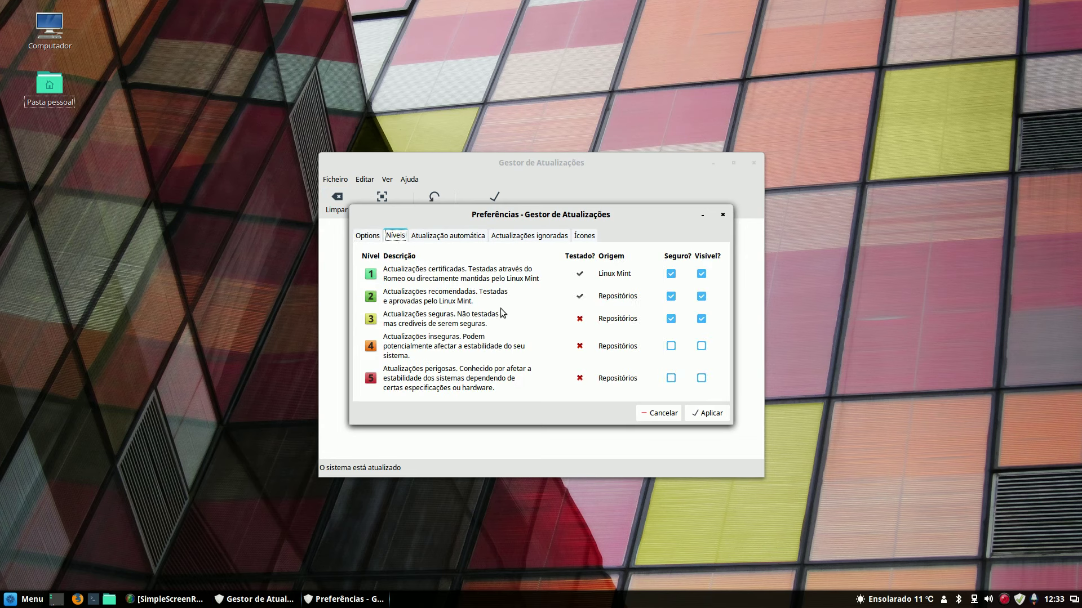
pyautogui.moveTo(571, 211); pyautogui.dragTo(734, 176)
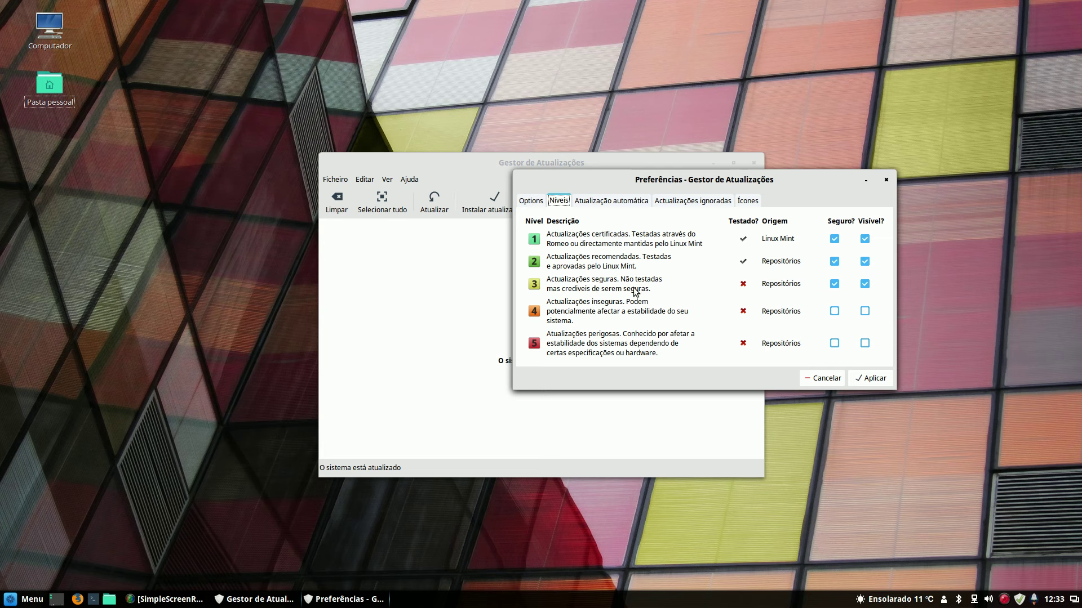
pyautogui.moveTo(410, 170); pyautogui.dragTo(126, 143)
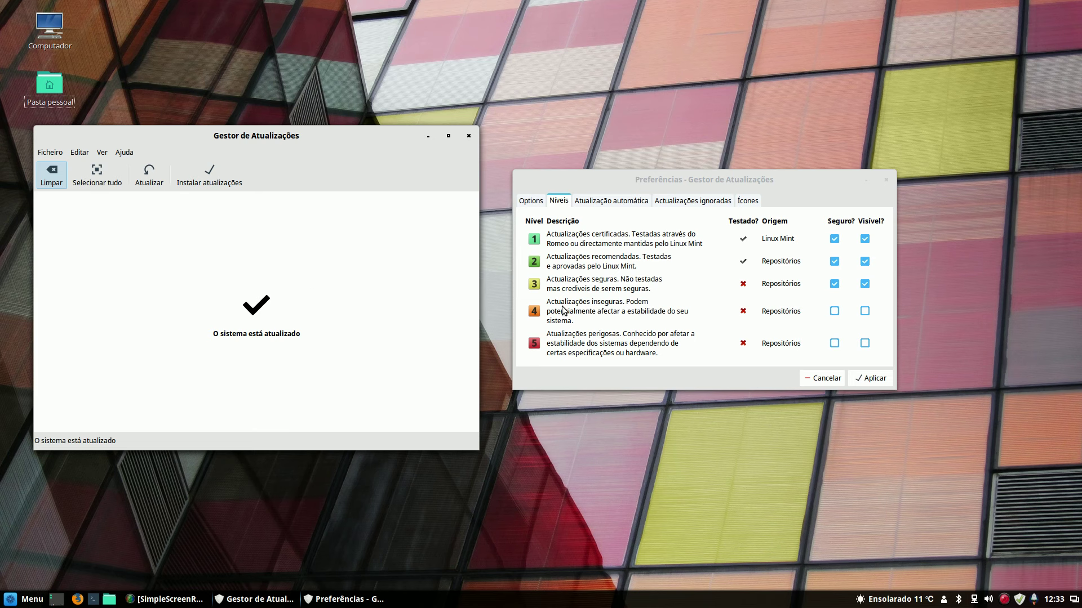
# - Review the automatic refresh interval, ignored updates and status icons in the preferences, and apply them without changes
pyautogui.click(614, 202)
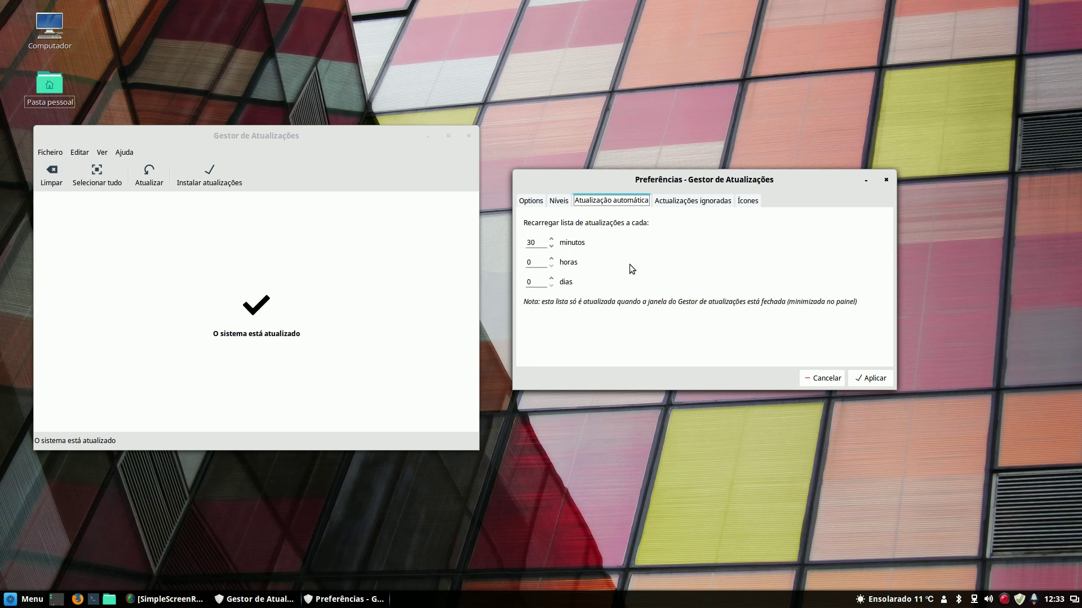
pyautogui.click(693, 200)
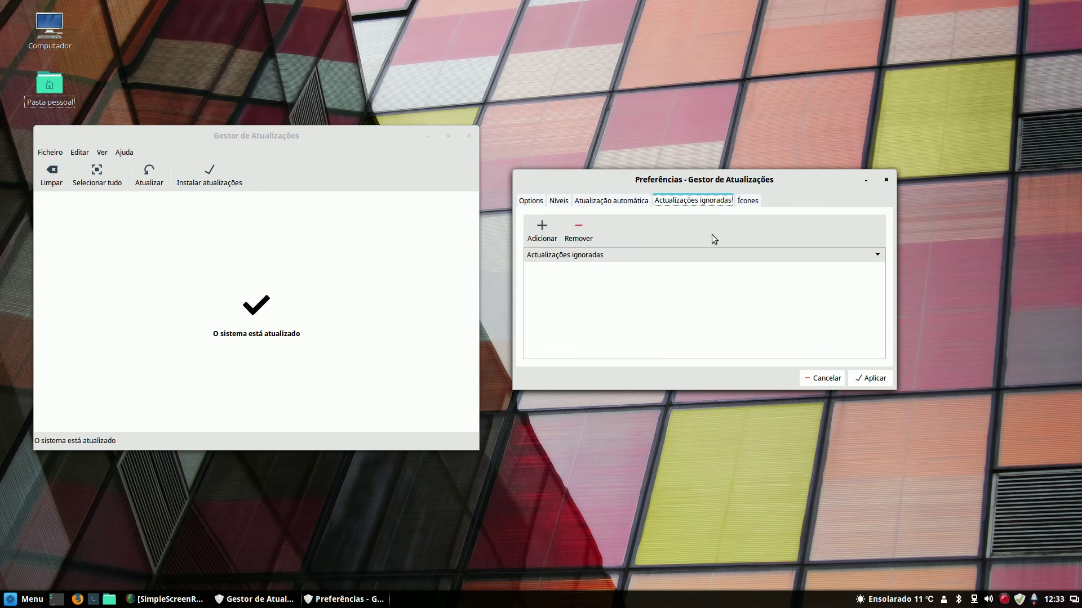
pyautogui.click(742, 202)
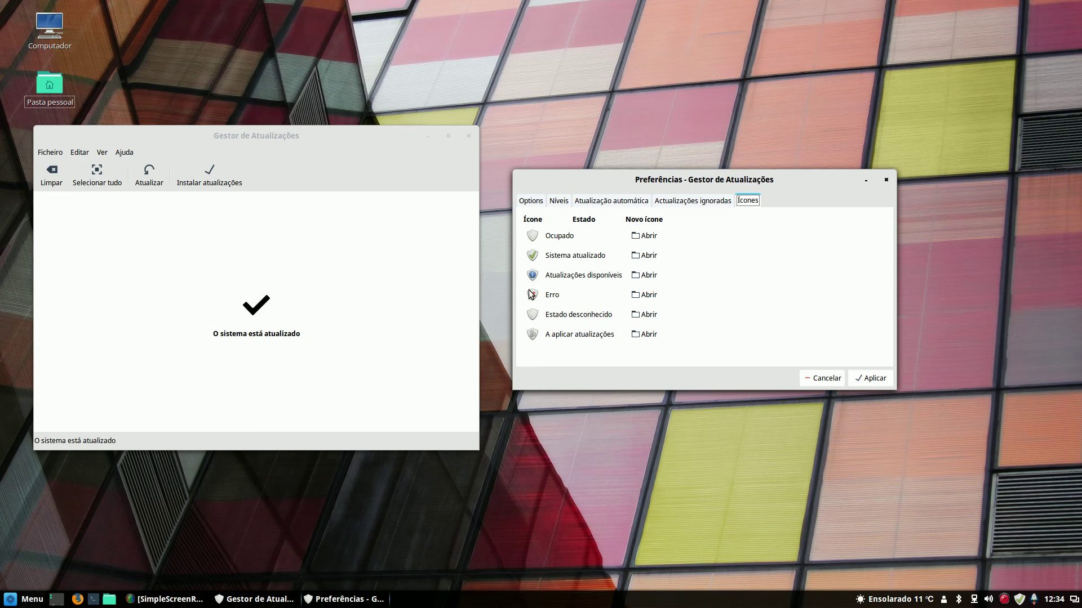
pyautogui.click(865, 382)
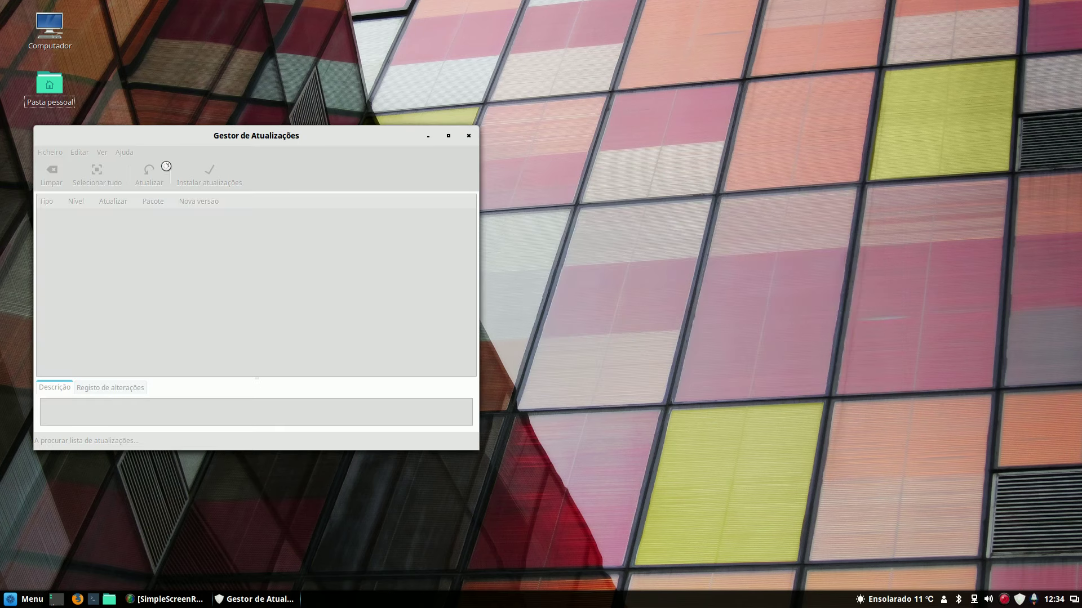
# - Open the software repositories configuration from the update manager, authorising it with the account password
pyautogui.moveTo(297, 138); pyautogui.dragTo(567, 101)
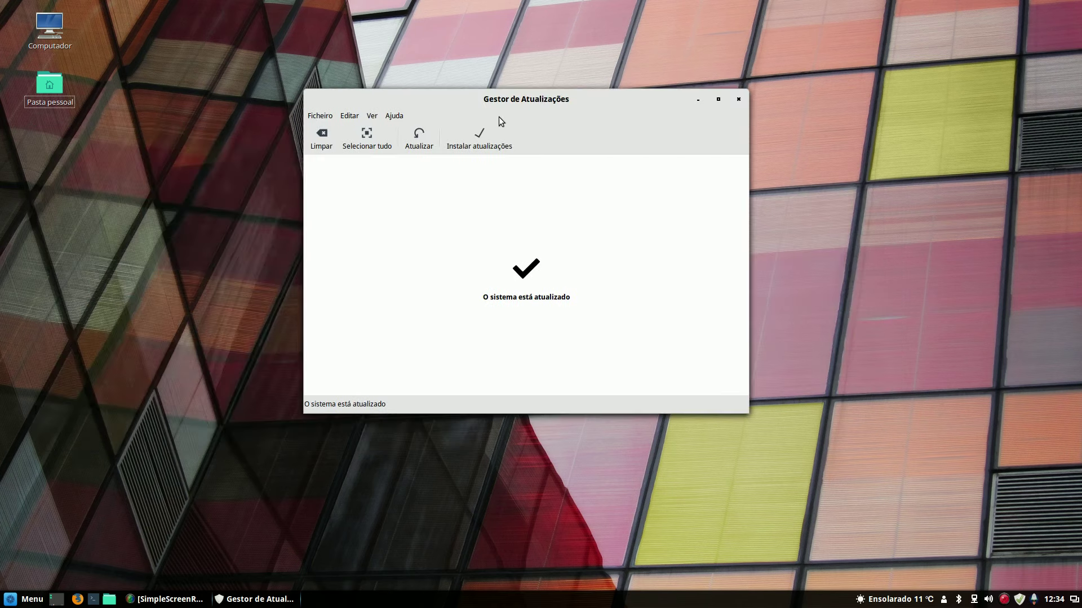
pyautogui.click(350, 115)
pyautogui.click(360, 141)
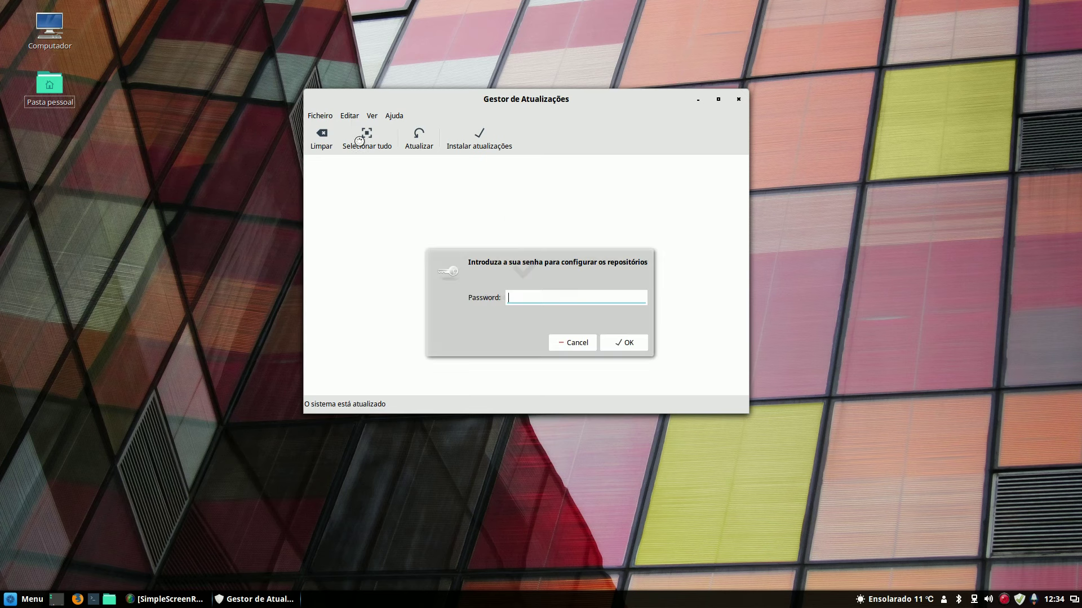
pyautogui.write('•')
pyautogui.click(624, 342)
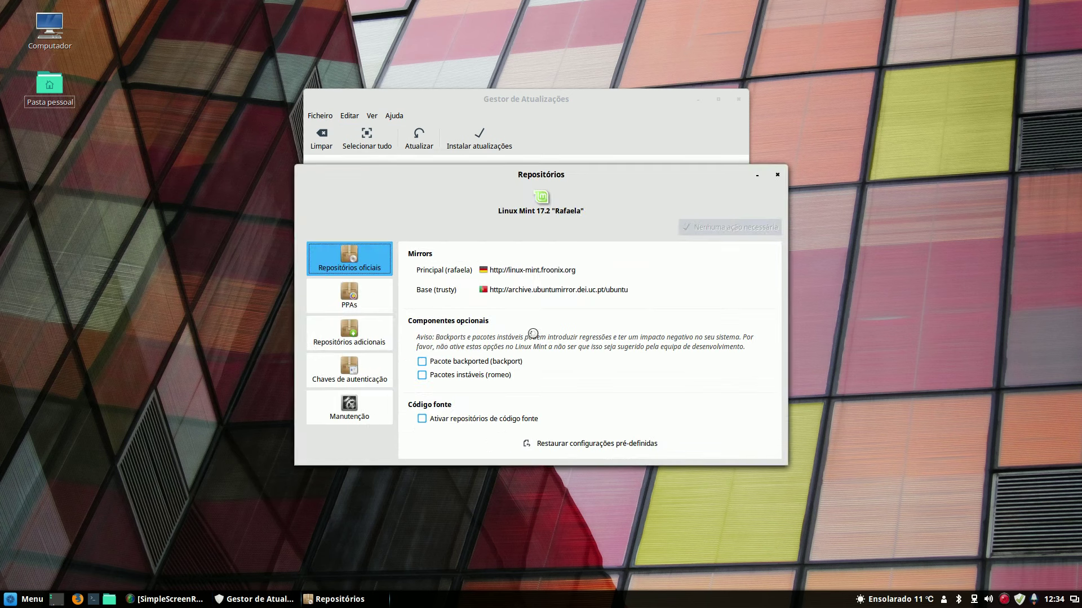
# - Examine the servers offered for the Principal (rafaela) mirror and cancel without choosing one
pyautogui.moveTo(623, 176); pyautogui.dragTo(678, 107)
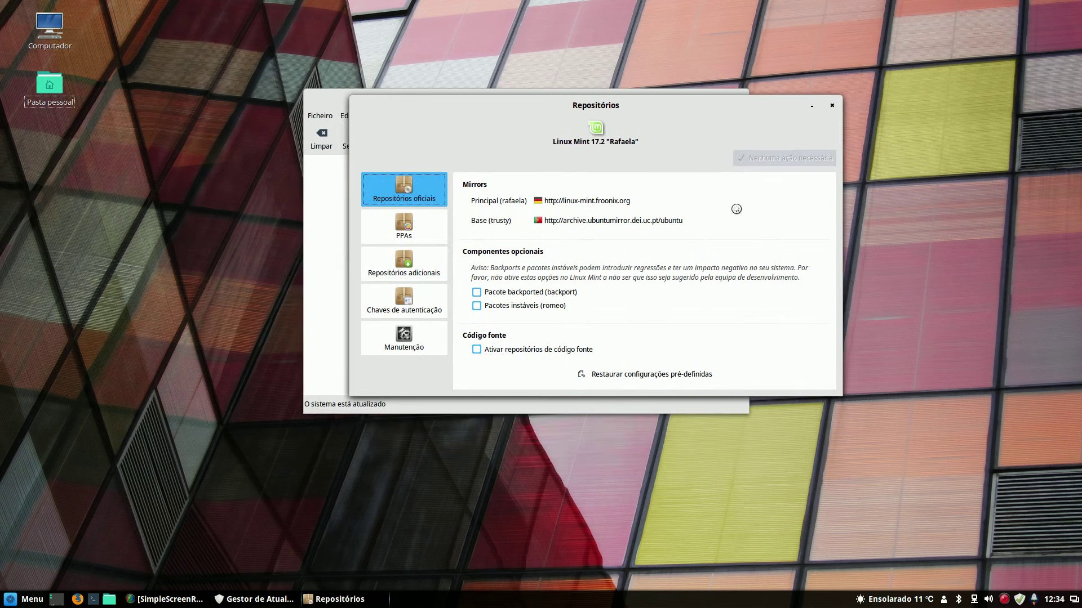
pyautogui.click(670, 200)
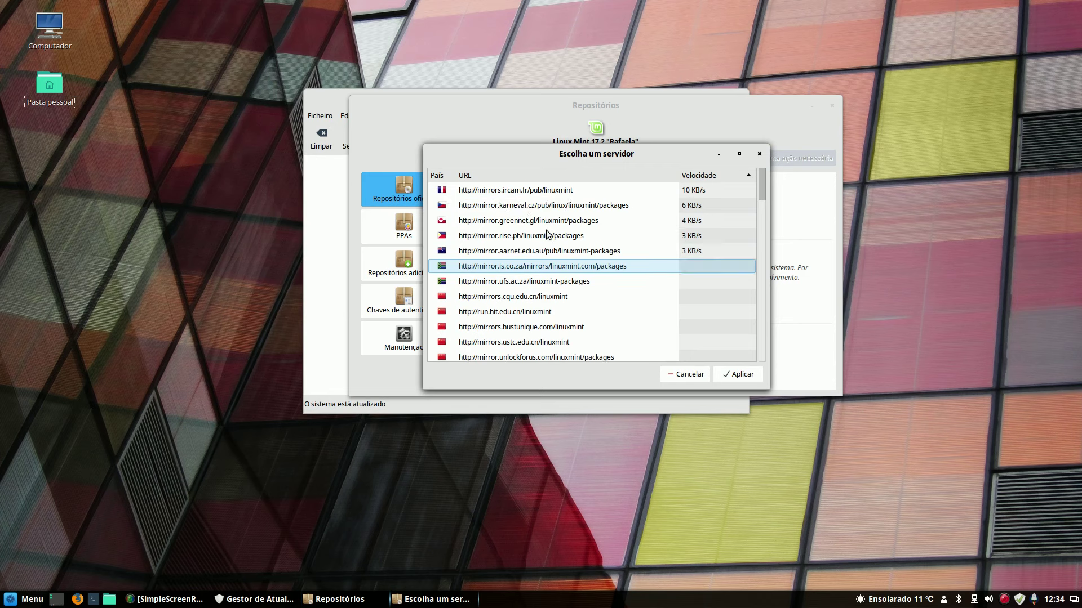
pyautogui.click(684, 373)
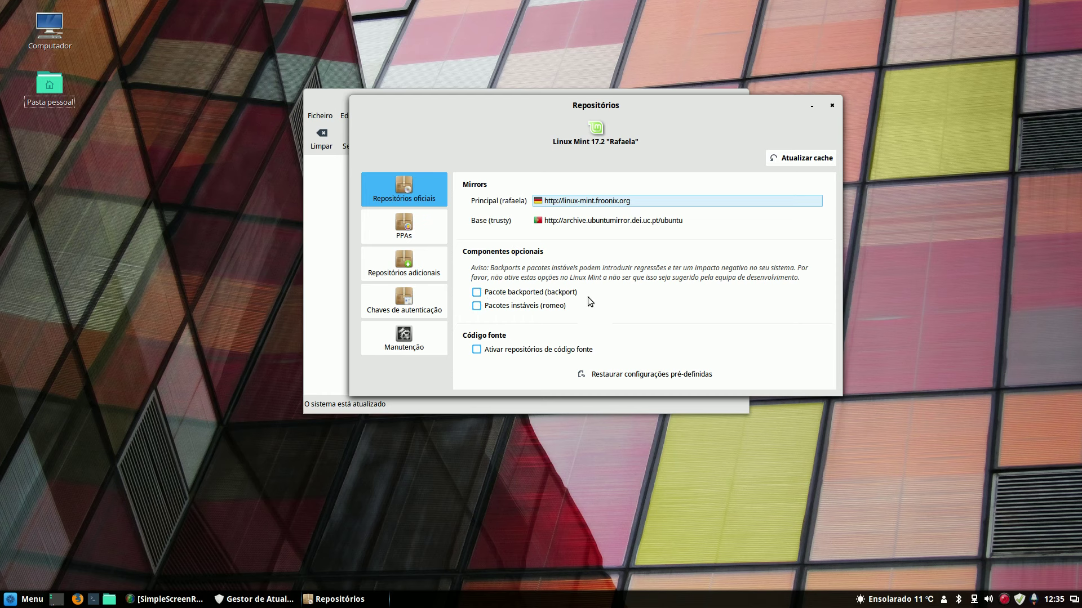
# - Look through the configured PPAs and select the jconti/recent-notifications (Fontes) entry
pyautogui.click(430, 235)
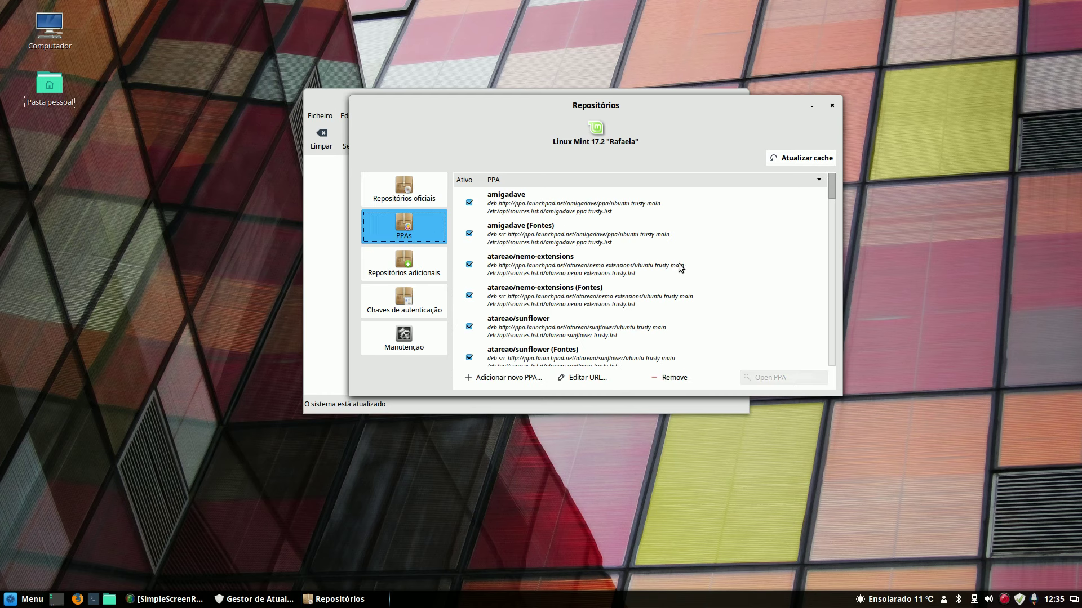
pyautogui.scroll(-8, 679, 262)
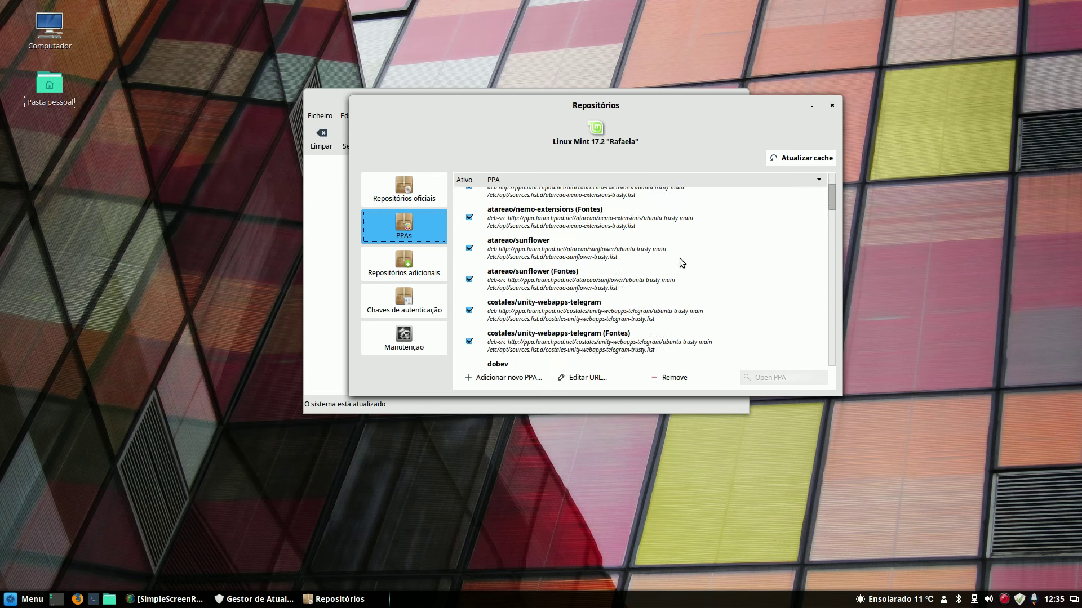
pyautogui.scroll(-2, 681, 261)
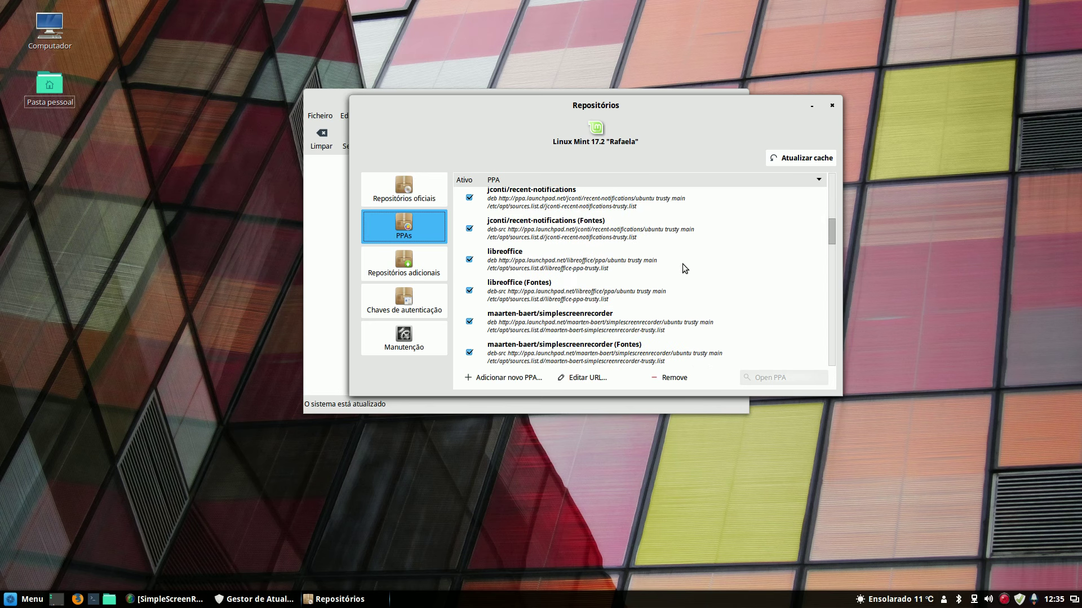
pyautogui.scroll(-3, 685, 269)
pyautogui.scroll(4, 664, 317)
pyautogui.click(585, 249)
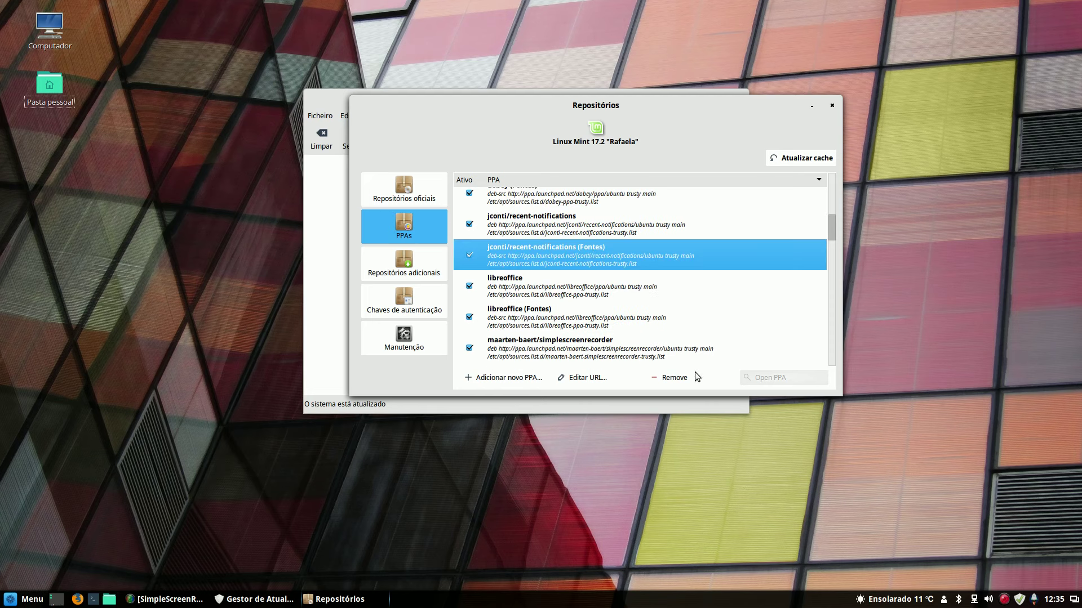
# - Review the additional repositories and the list of authentication keys
pyautogui.click(415, 265)
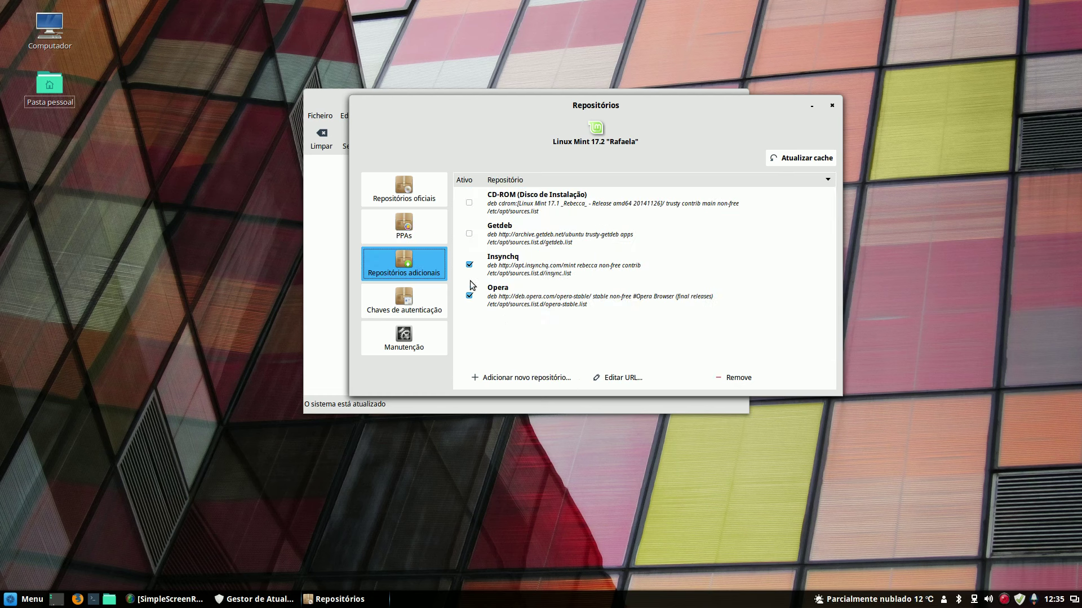
pyautogui.click(426, 311)
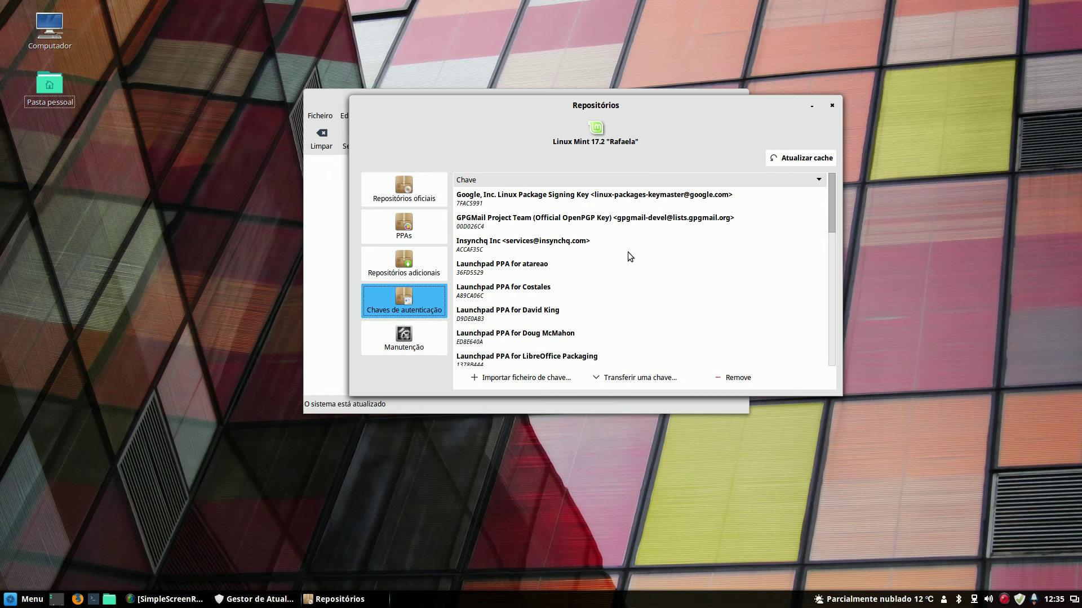
pyautogui.scroll(-10, 627, 252)
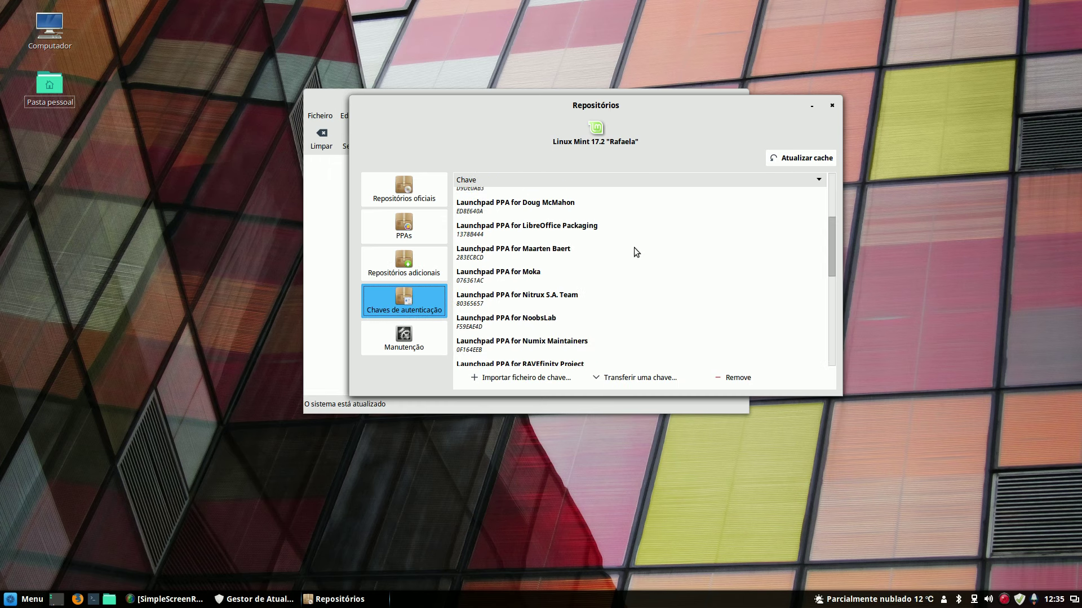
# - Examine the maintenance list for downgrading foreign packages, try selecting libtar0, and cancel without downgrading
pyautogui.click(427, 335)
pyautogui.click(663, 316)
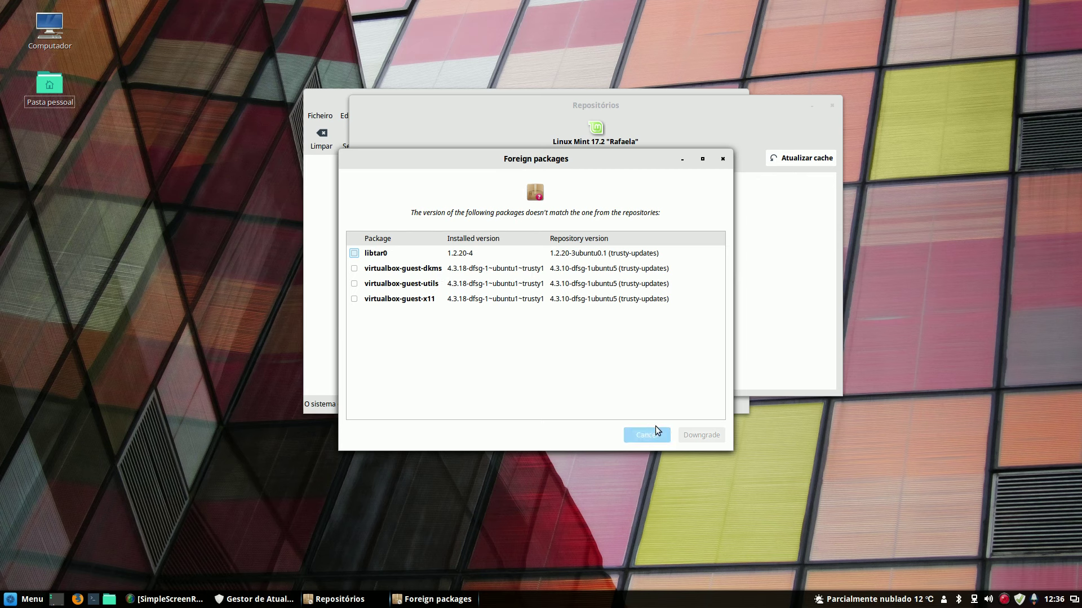
pyautogui.click(363, 260)
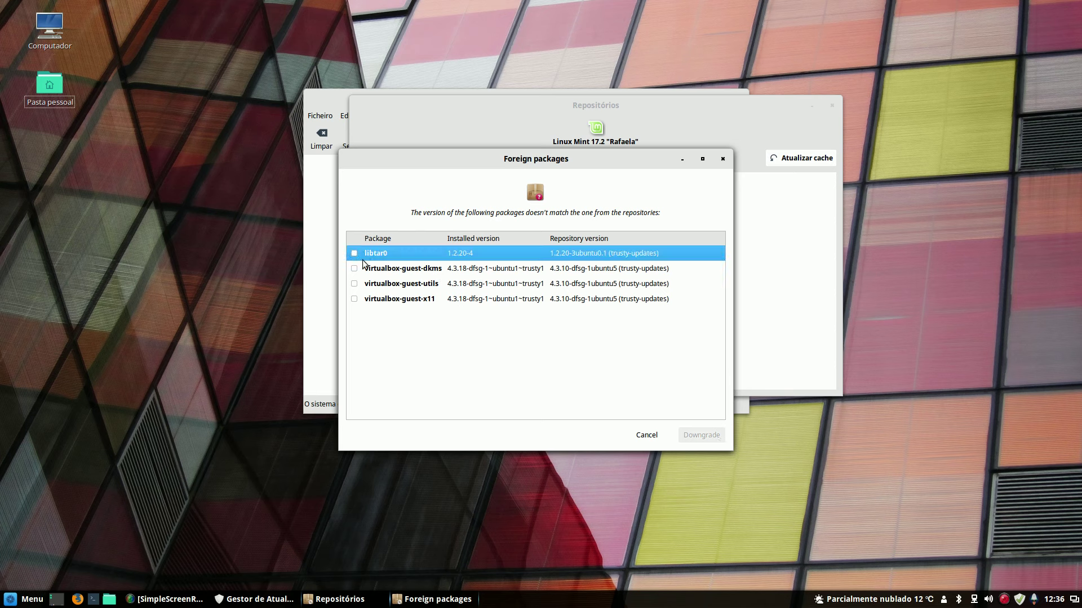
pyautogui.click(353, 256)
pyautogui.click(354, 255)
pyautogui.click(649, 431)
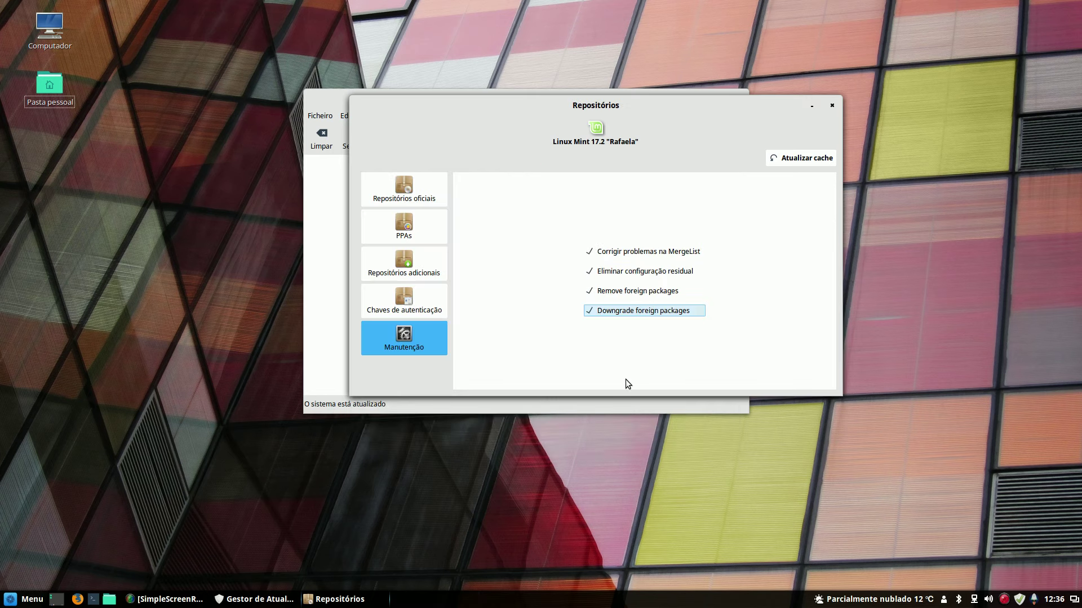
# - Examine the foreign packages offered for removal, cancel without removing any, and close the repository settings
pyautogui.click(630, 287)
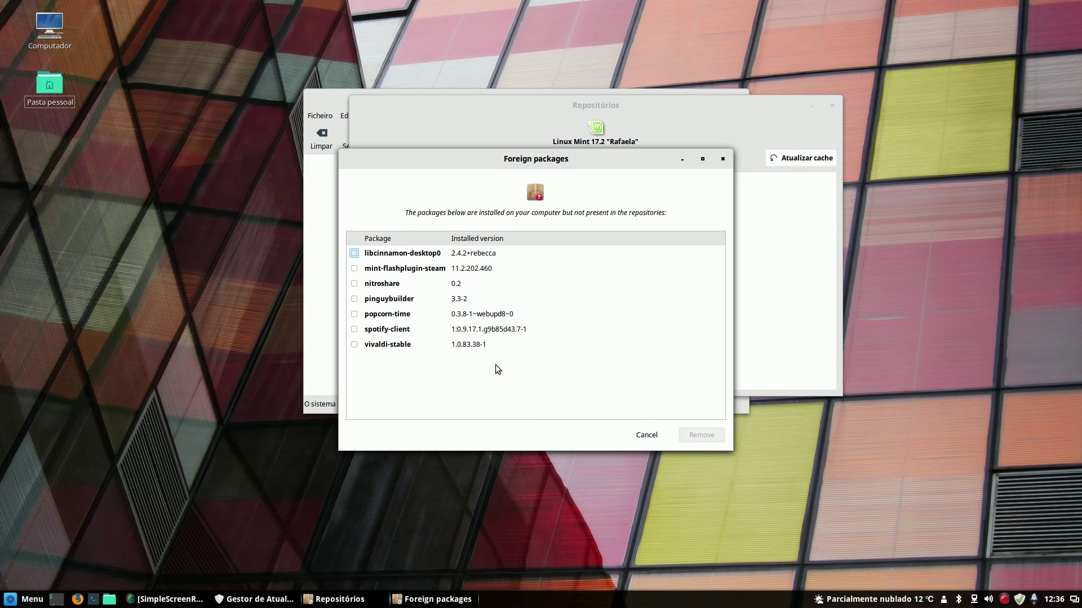
pyautogui.click(648, 434)
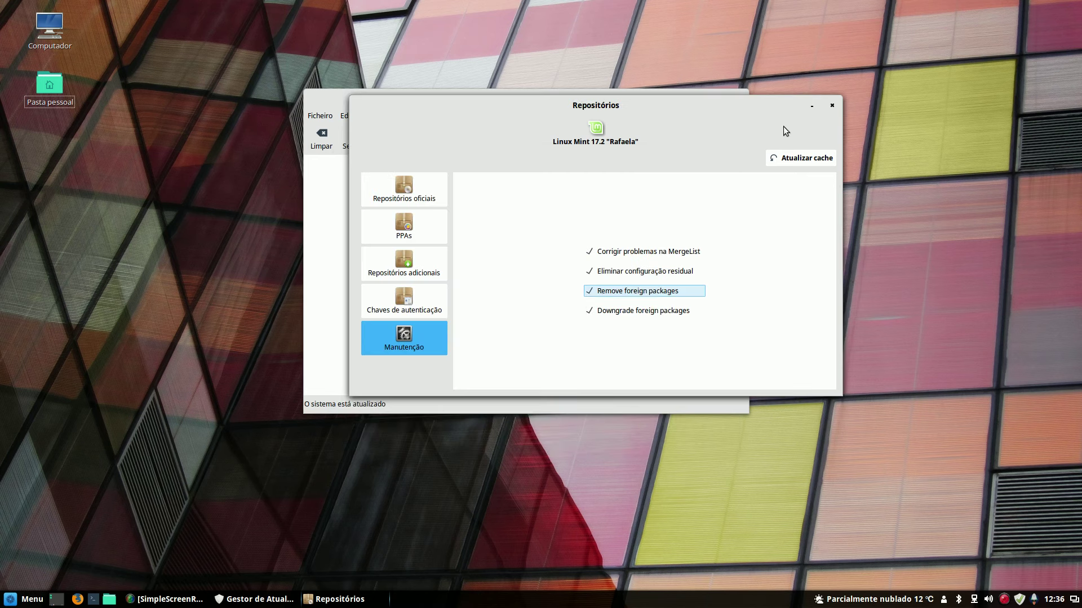
pyautogui.click(832, 107)
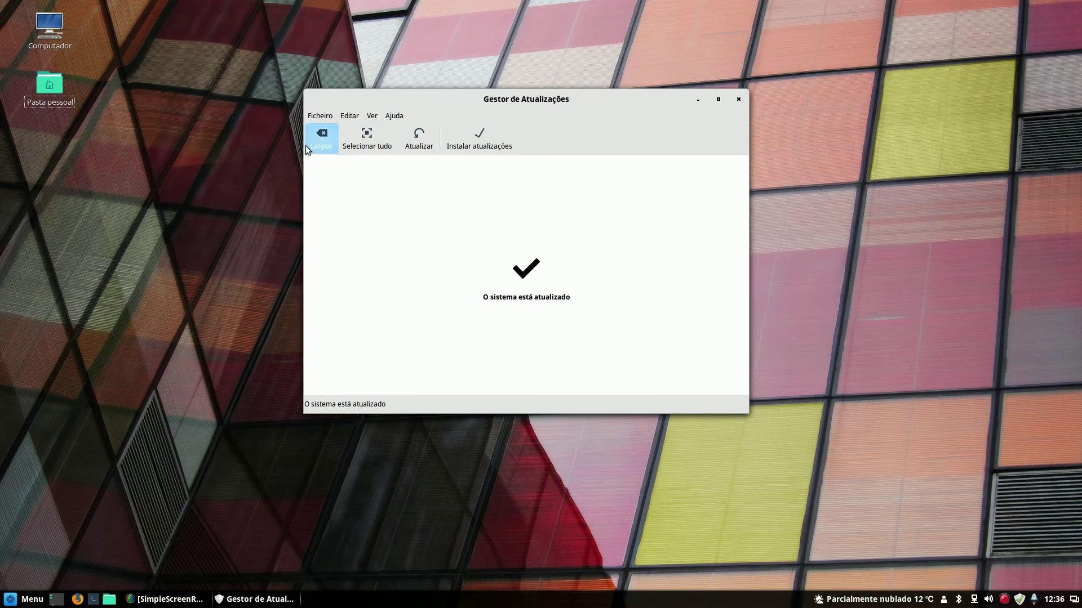
# - Find and launch the driver manager (Gestor de controladores), authenticating with the account password
pyautogui.click(32, 599)
pyautogui.click(95, 339)
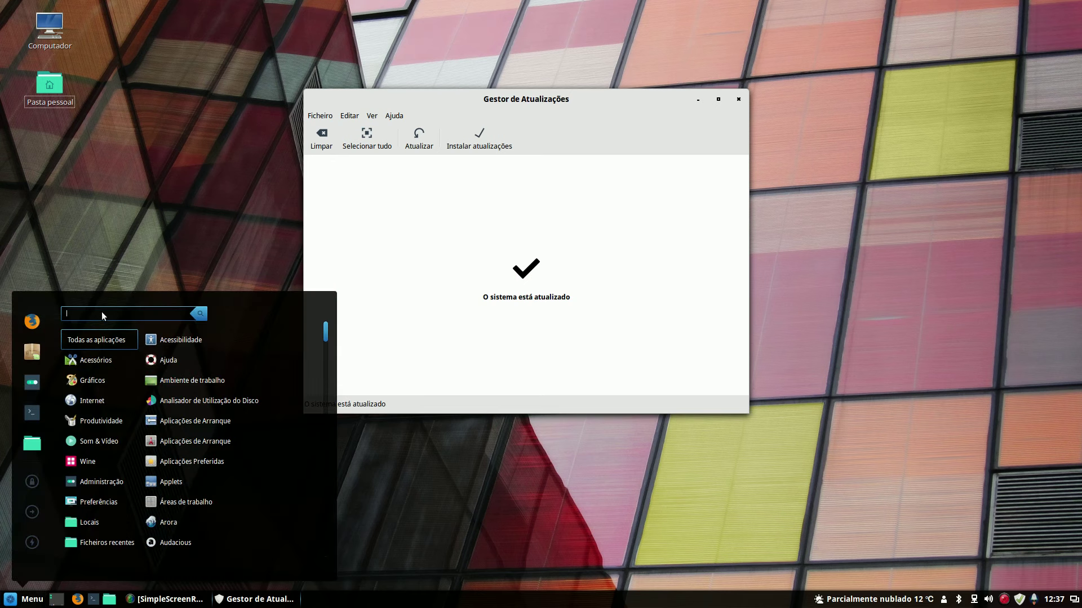
pyautogui.write('drl')
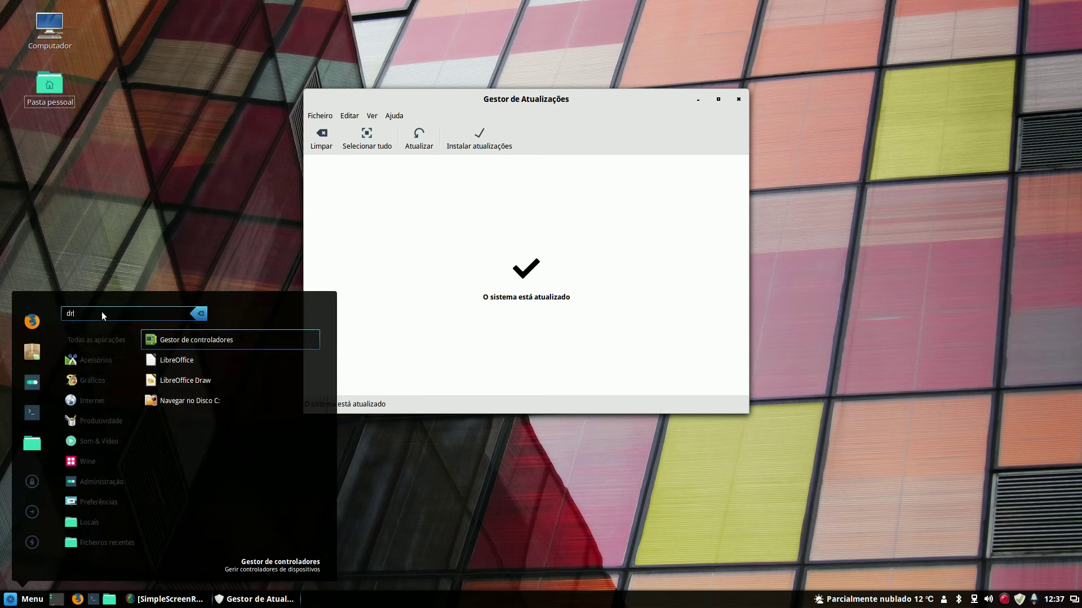
pyautogui.click(158, 335)
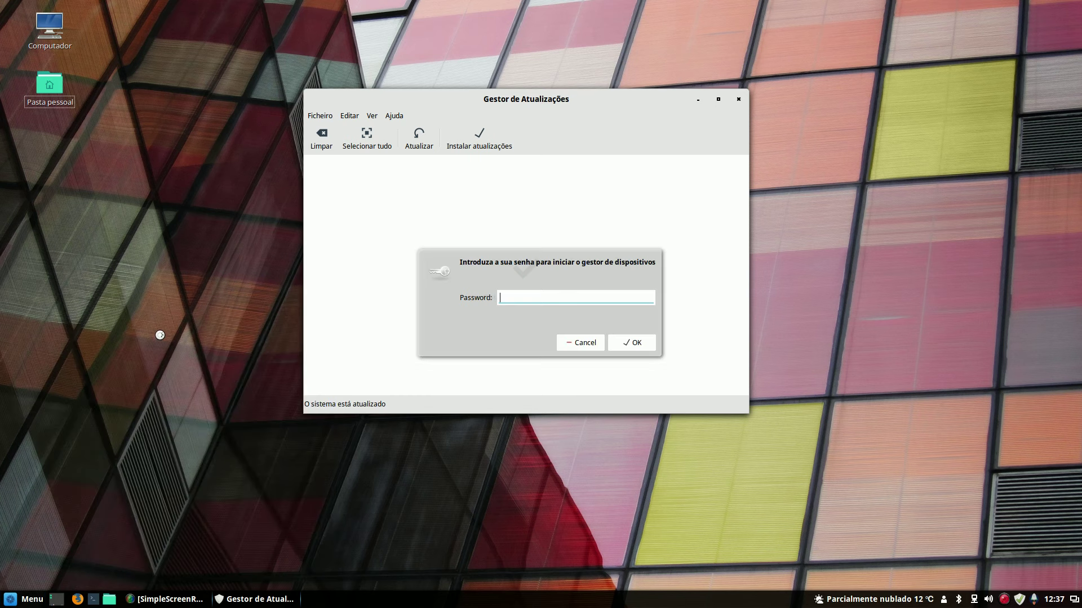
pyautogui.write('********')
pyautogui.click(626, 342)
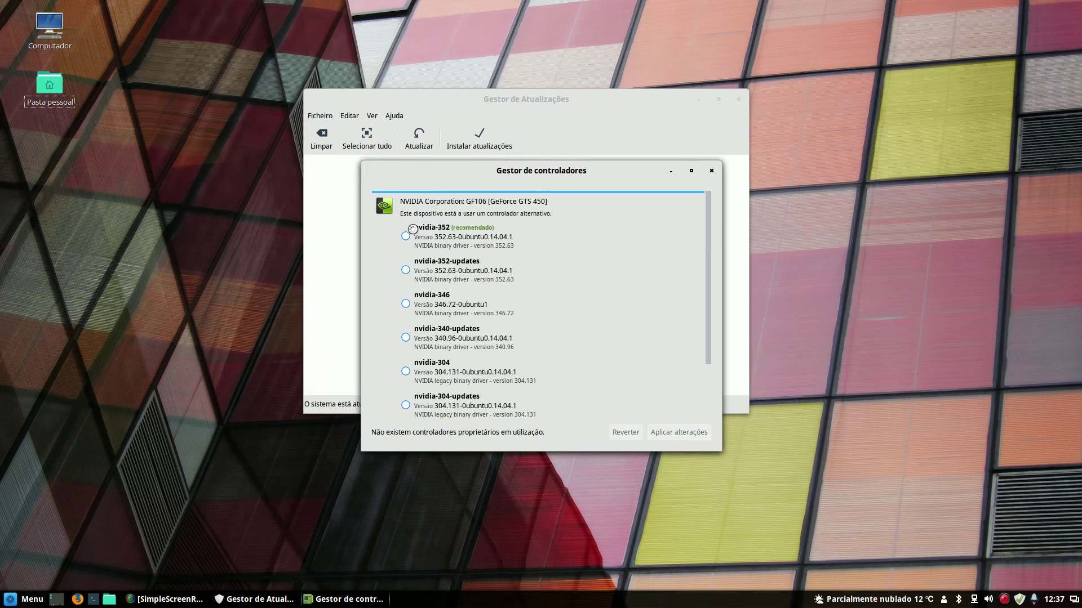
# - Examine the drivers offered for the NVIDIA graphics card, from nvidia-352 to xserver-xorg-video-nouveau
pyautogui.scroll(-1, 563, 307)
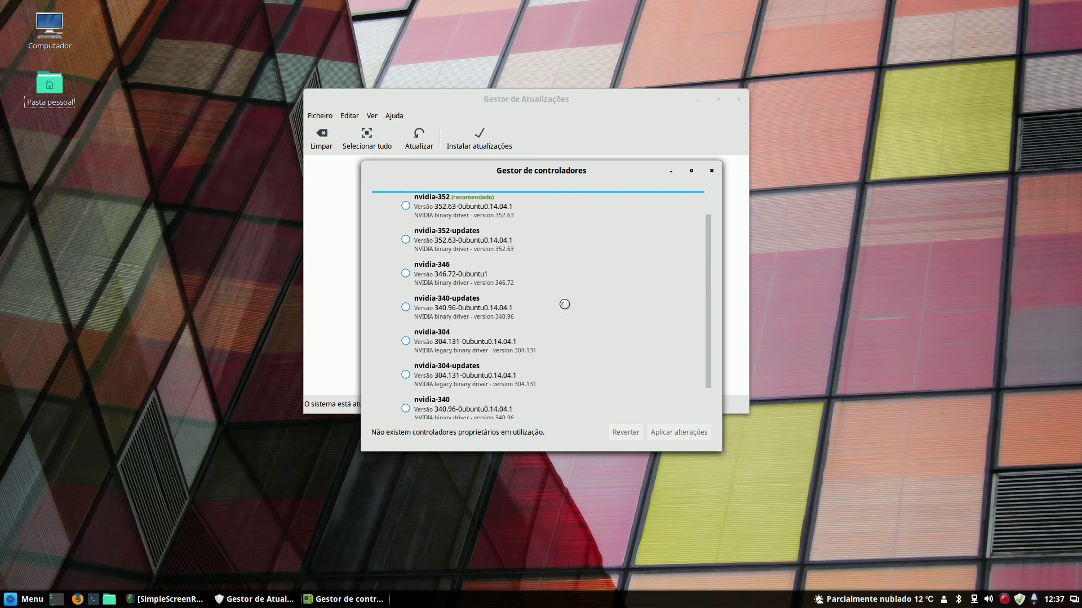
pyautogui.scroll(-2, 614, 287)
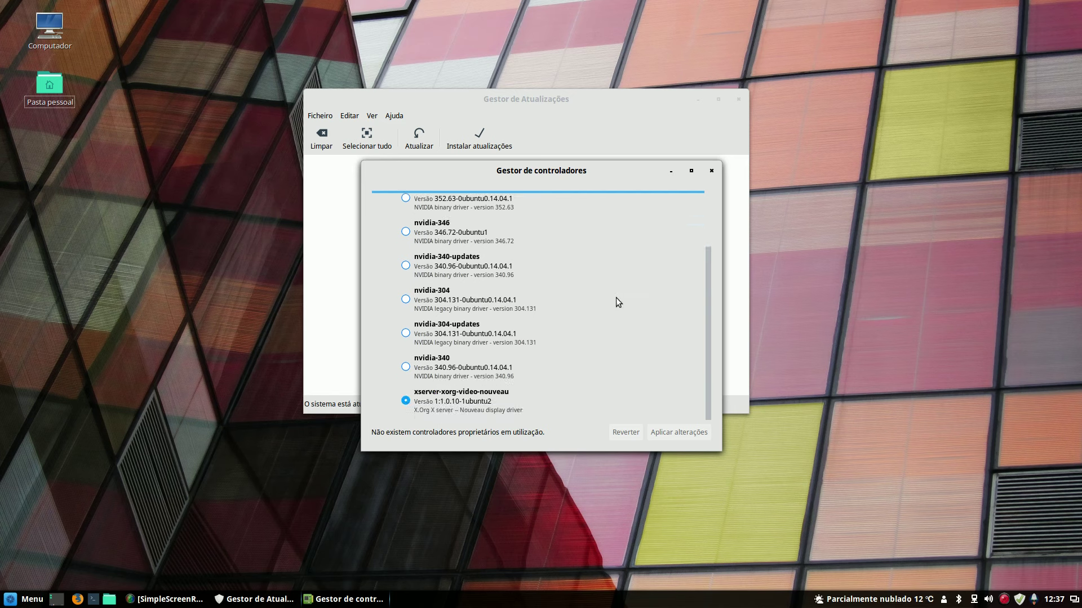
pyautogui.scroll(3, 564, 324)
pyautogui.scroll(-2, 570, 302)
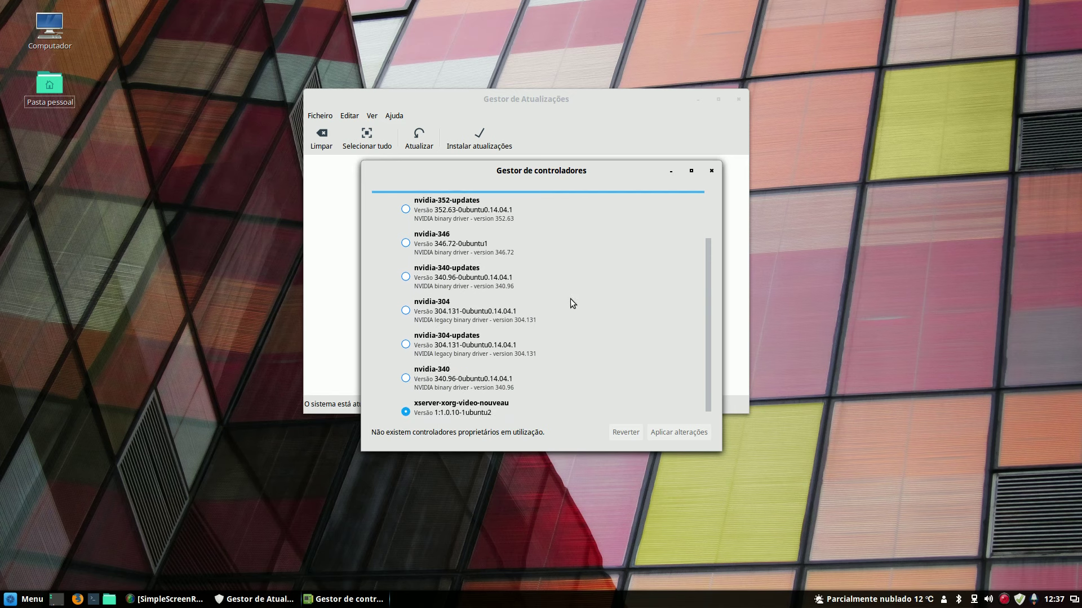
pyautogui.scroll(-1, 570, 303)
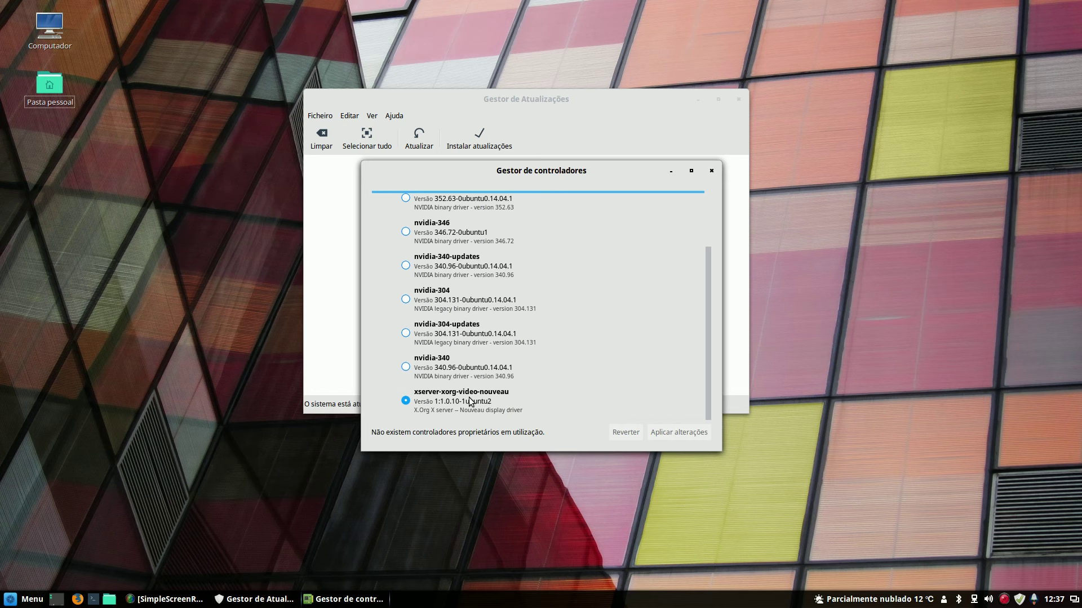
# - Try selecting the nvidia-340 driver without applying it, and restore the xserver-xorg-video-nouveau selection
pyautogui.click(405, 368)
pyautogui.click(406, 400)
pyautogui.click(424, 374)
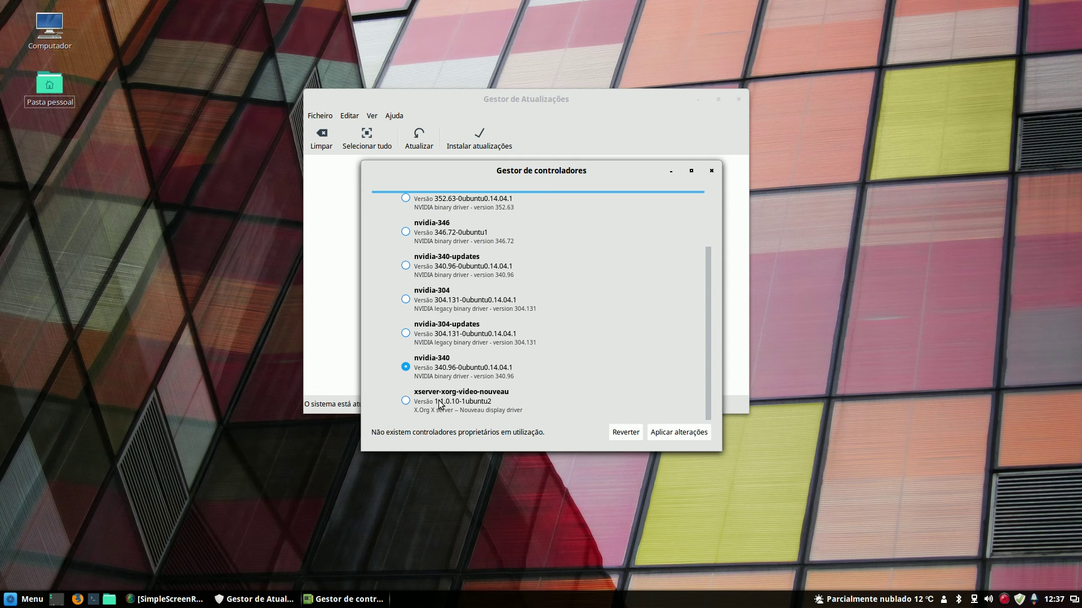
pyautogui.click(407, 401)
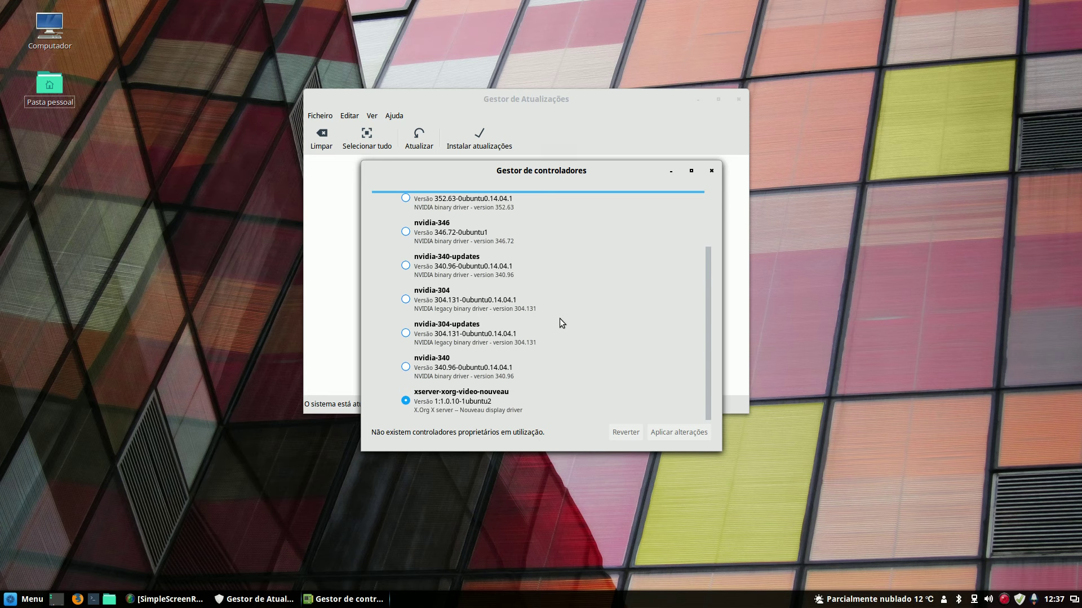
# - Review the full NVIDIA driver list once more and close the driver manager without applying changes
pyautogui.scroll(3, 564, 308)
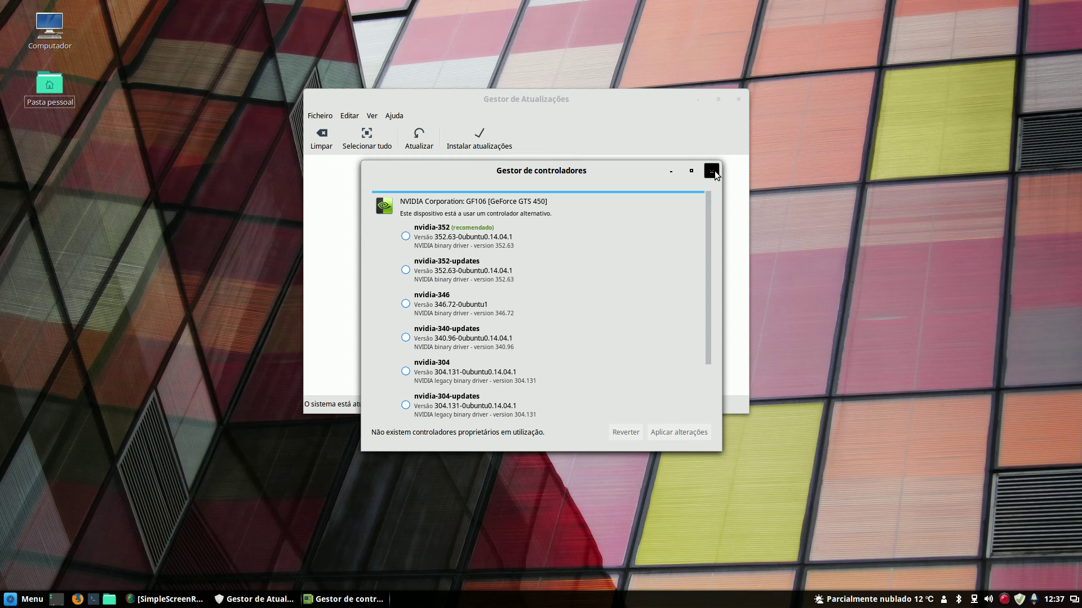
pyautogui.scroll(-3, 552, 321)
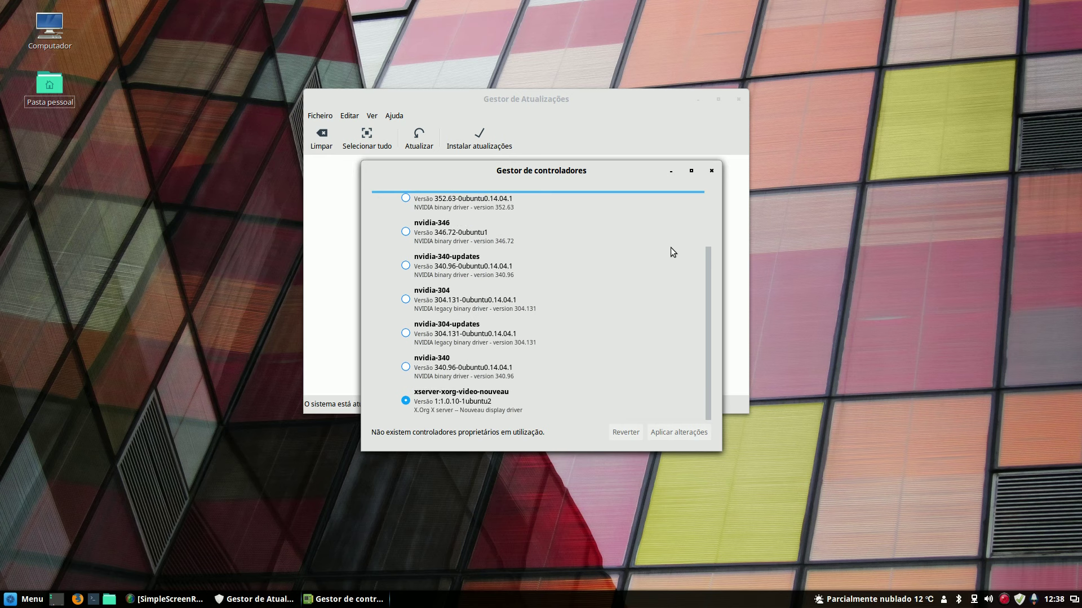
pyautogui.click(710, 173)
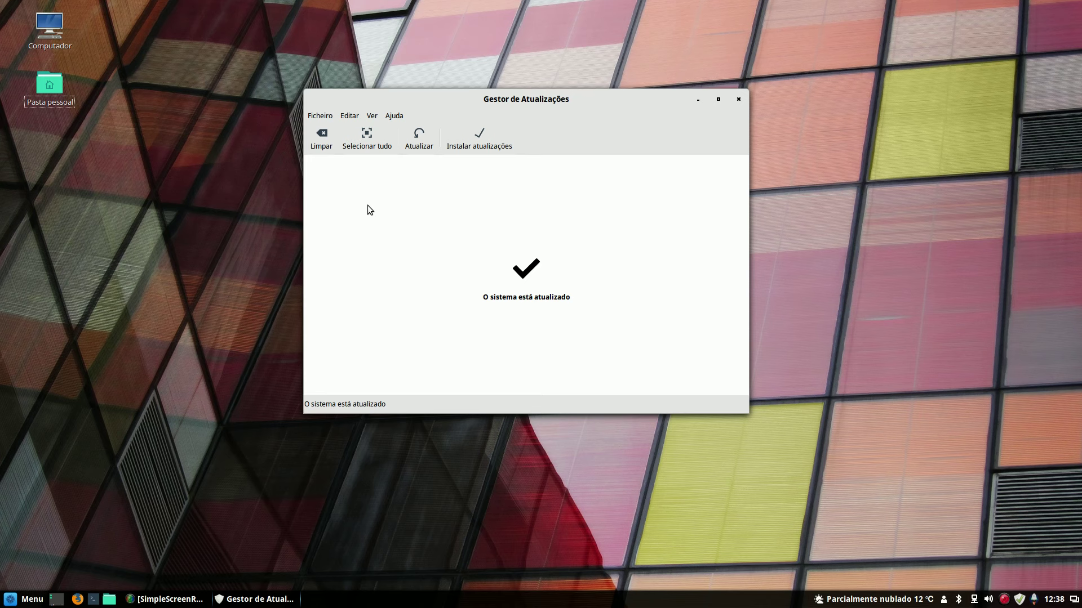
# - Refresh the list of available updates in the update manager
pyautogui.click(418, 140)
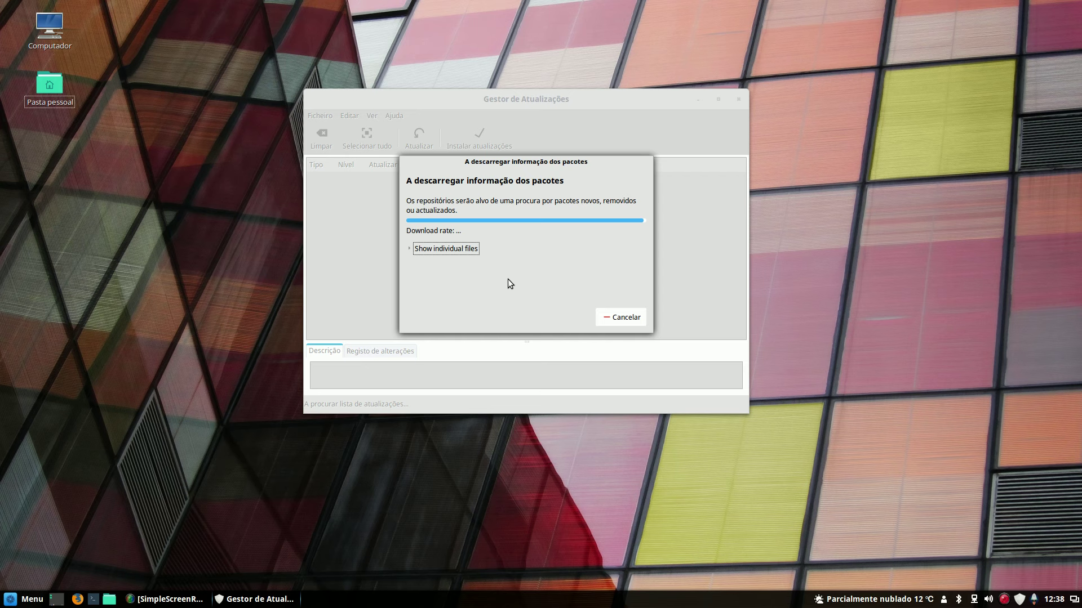
pyautogui.moveTo(494, 165); pyautogui.dragTo(180, 201)
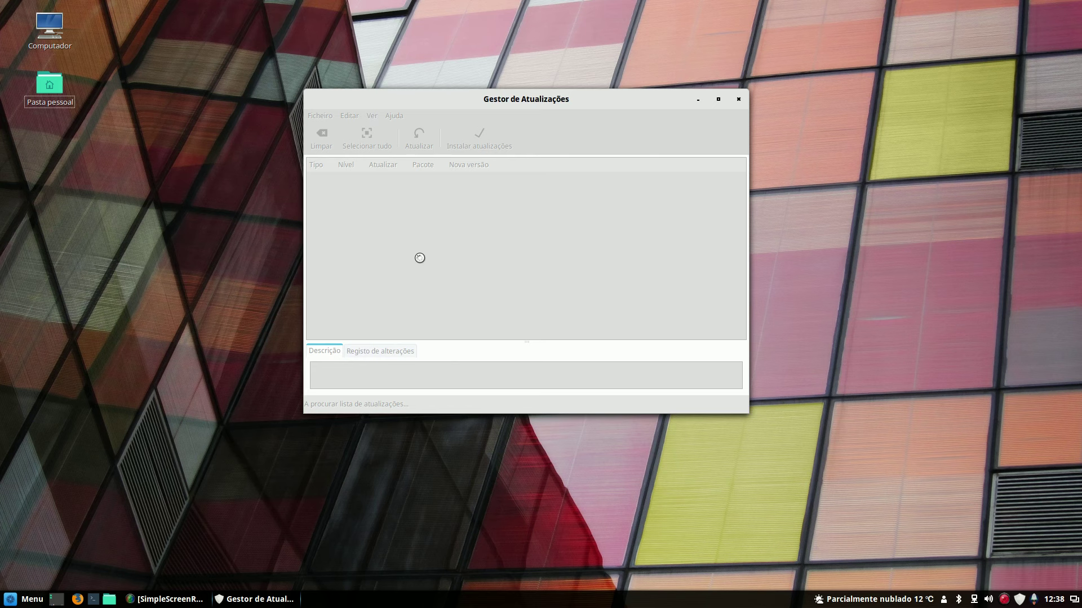
pyautogui.click(347, 116)
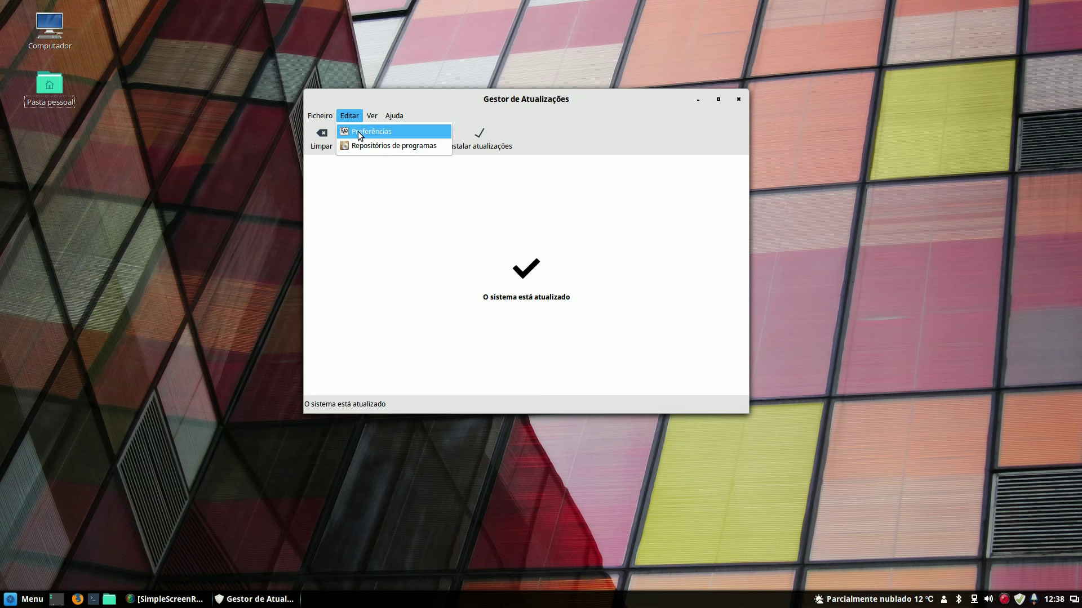
pyautogui.click(421, 222)
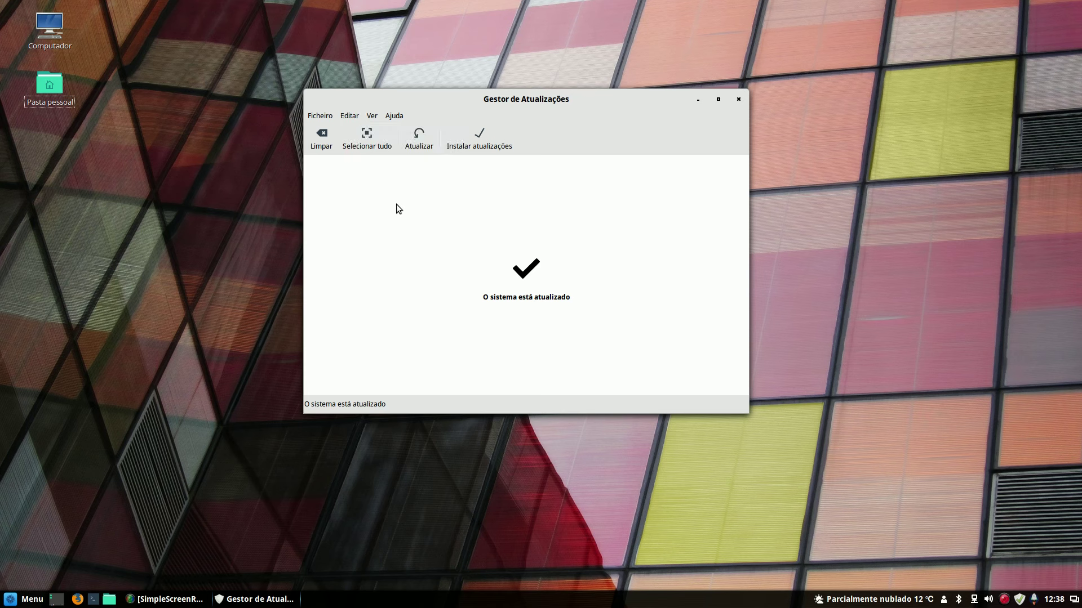
pyautogui.click(346, 115)
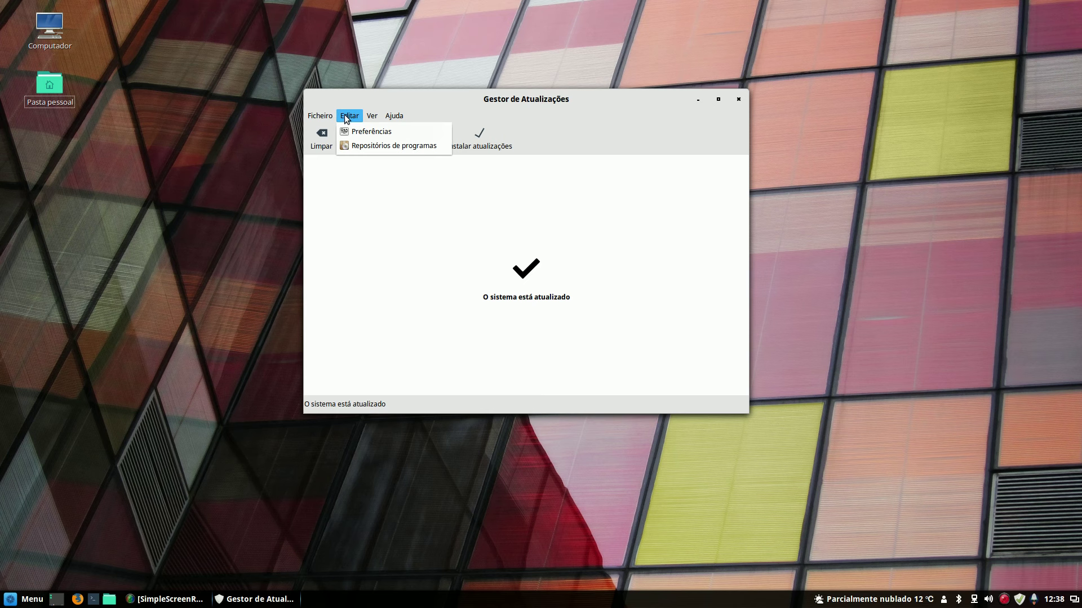
pyautogui.click(369, 237)
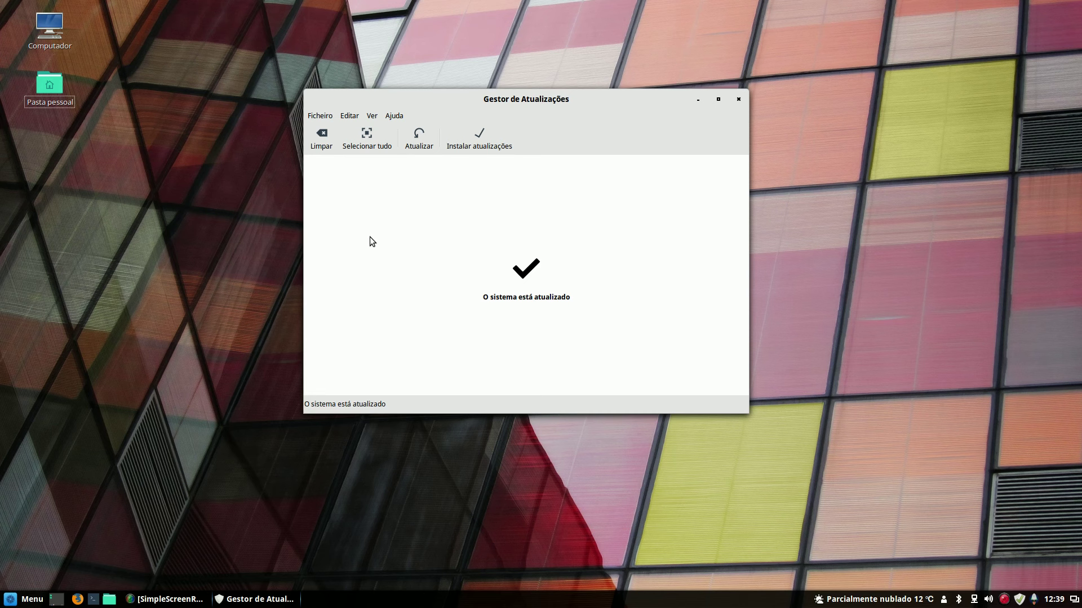
pyautogui.click(347, 116)
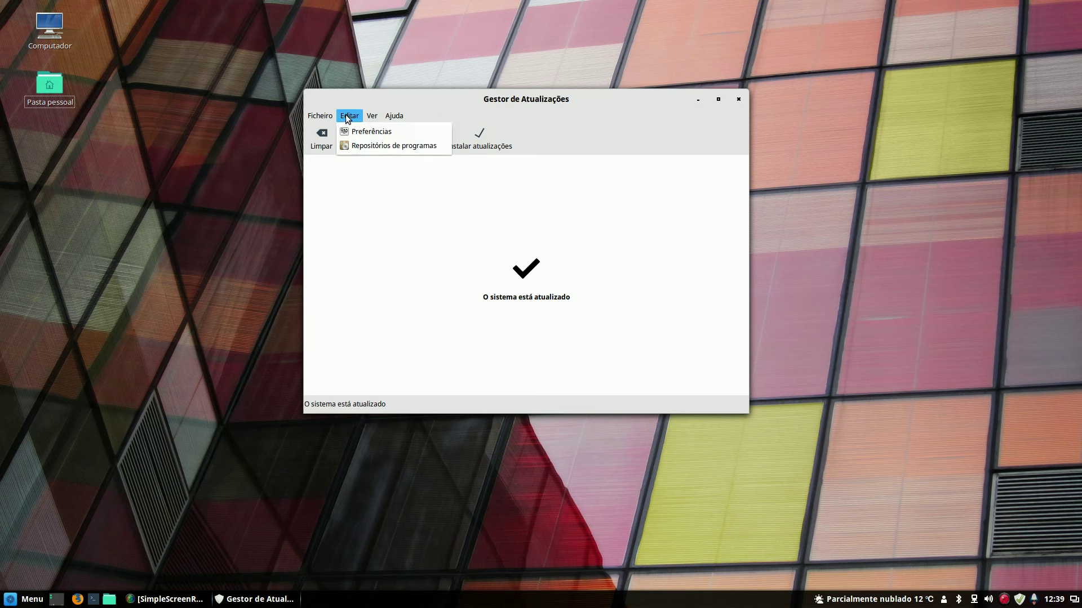
pyautogui.click(373, 206)
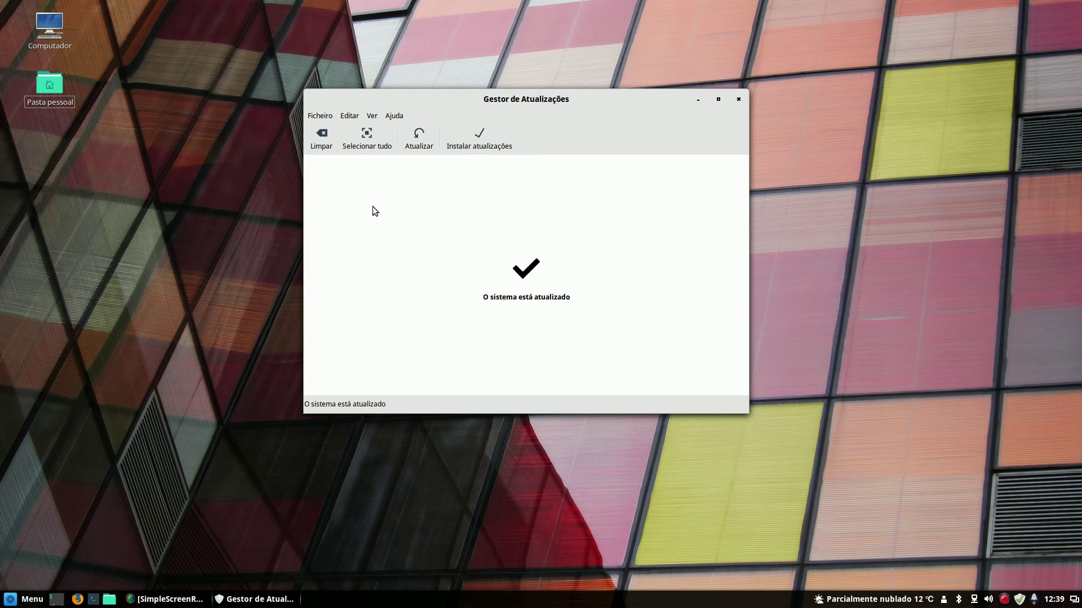
# - Close the update manager and bring up the SimpleScreenRecorder window
pyautogui.click(737, 99)
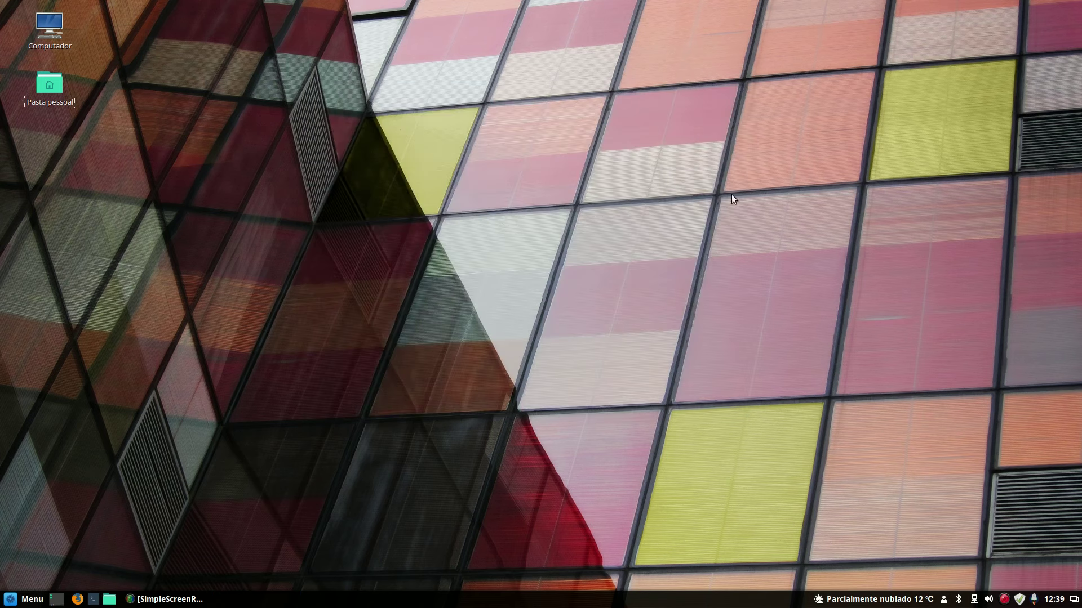
pyautogui.click(153, 599)
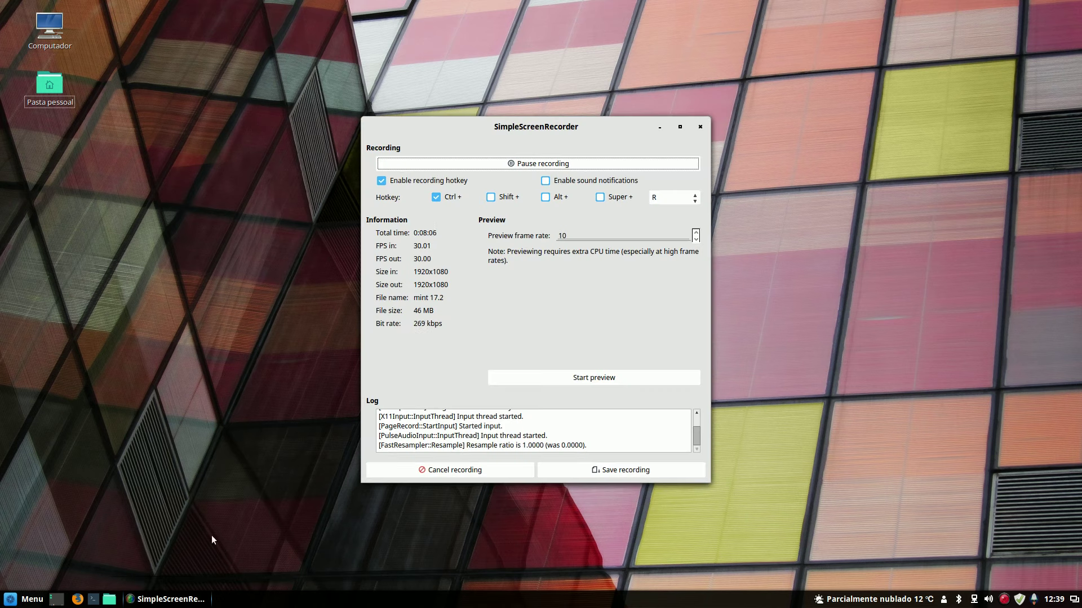